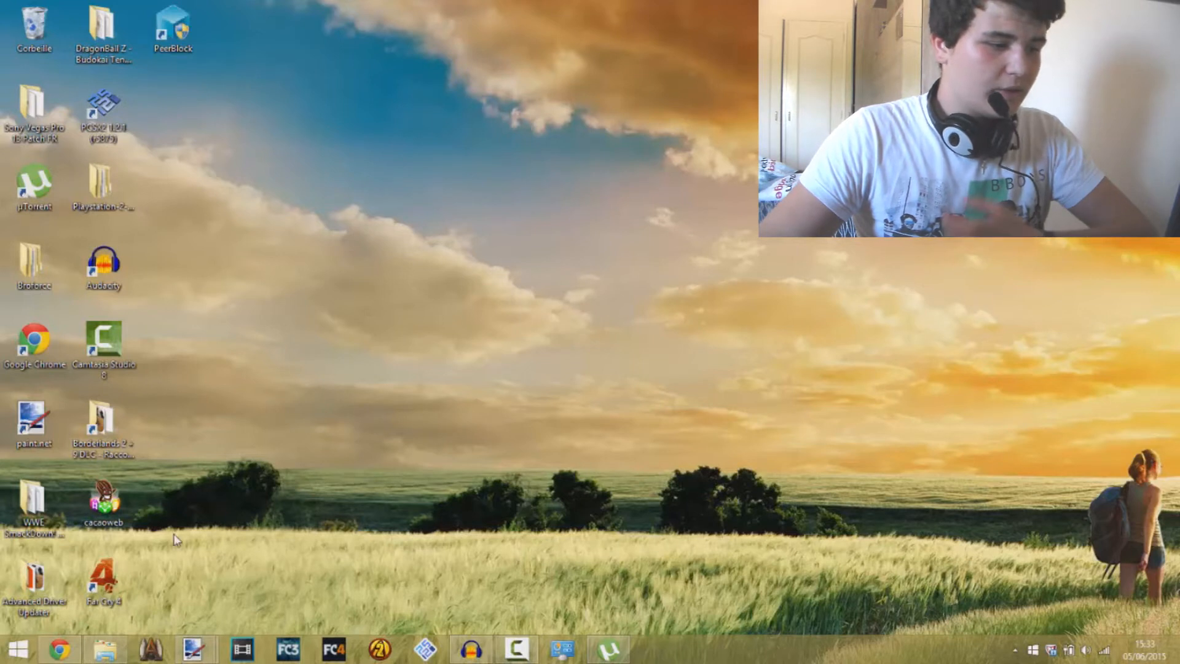
Switch to the selfie photo in paint.net and delete its empty layer Calque 2.
click(62, 653)
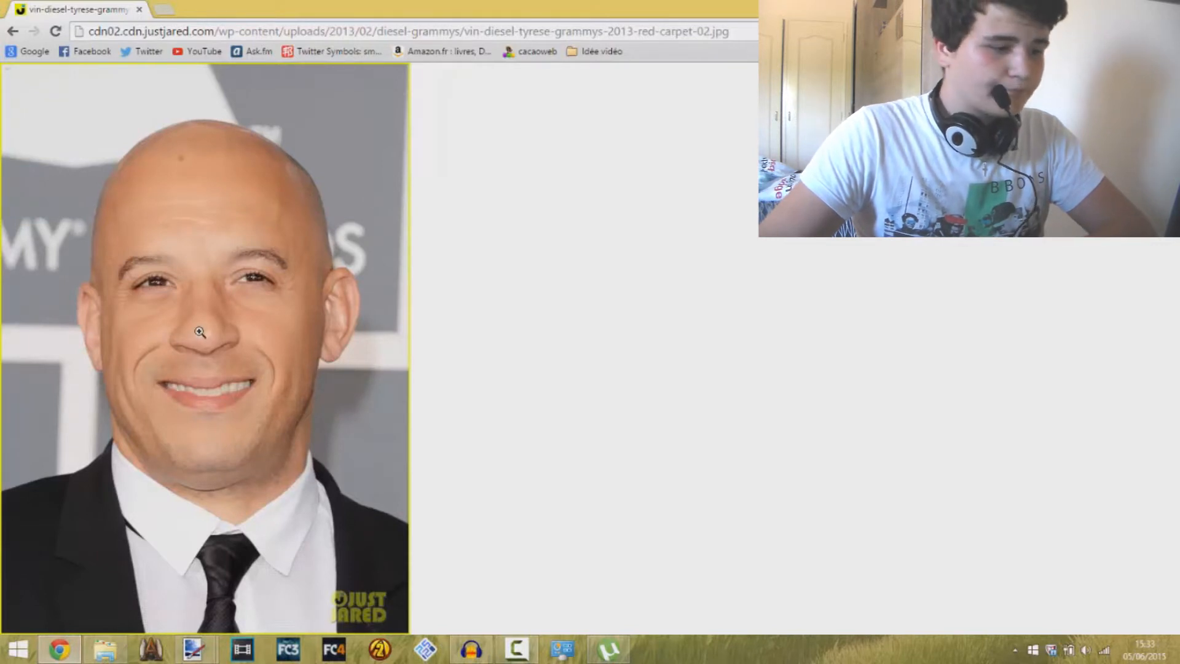
mouse_move(193, 649)
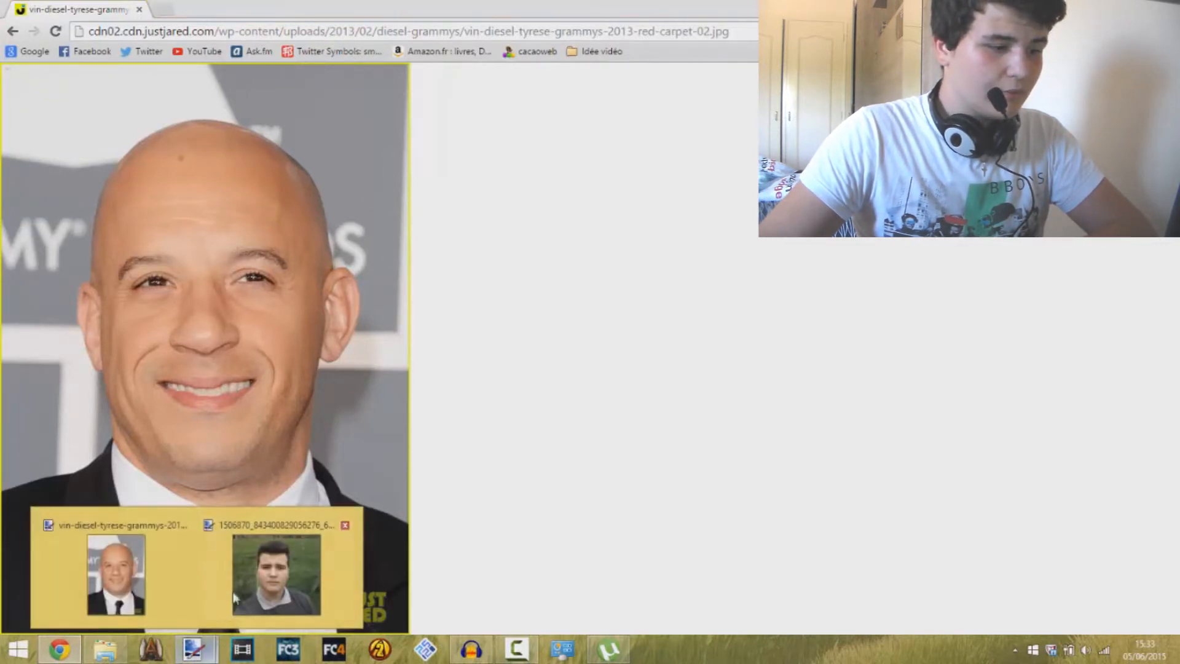
click(235, 584)
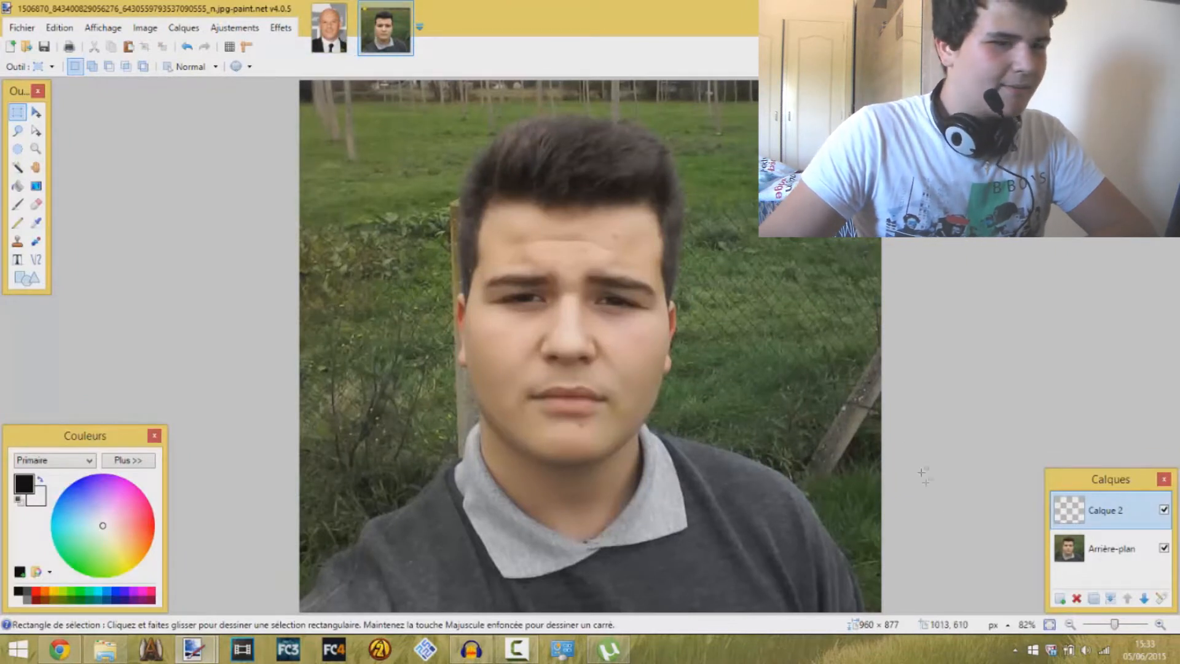
click(1077, 599)
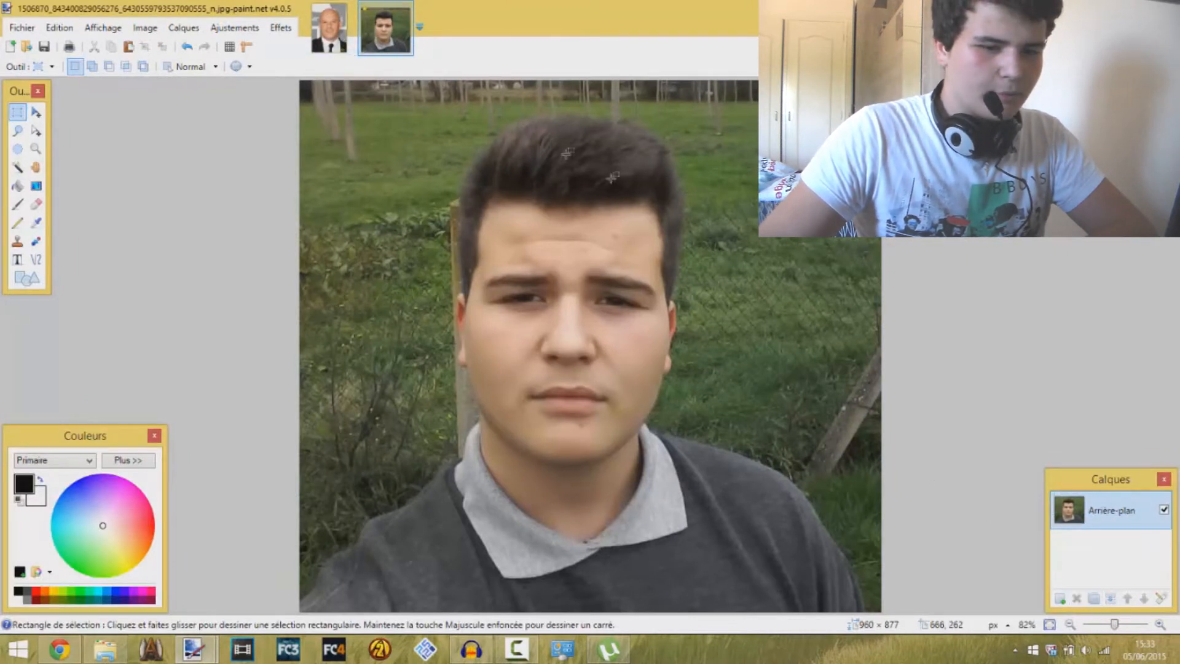
Select the bald man's head in the other photo with an elliptical selection of about 611 × 812 px and copy it.
click(329, 27)
click(599, 170)
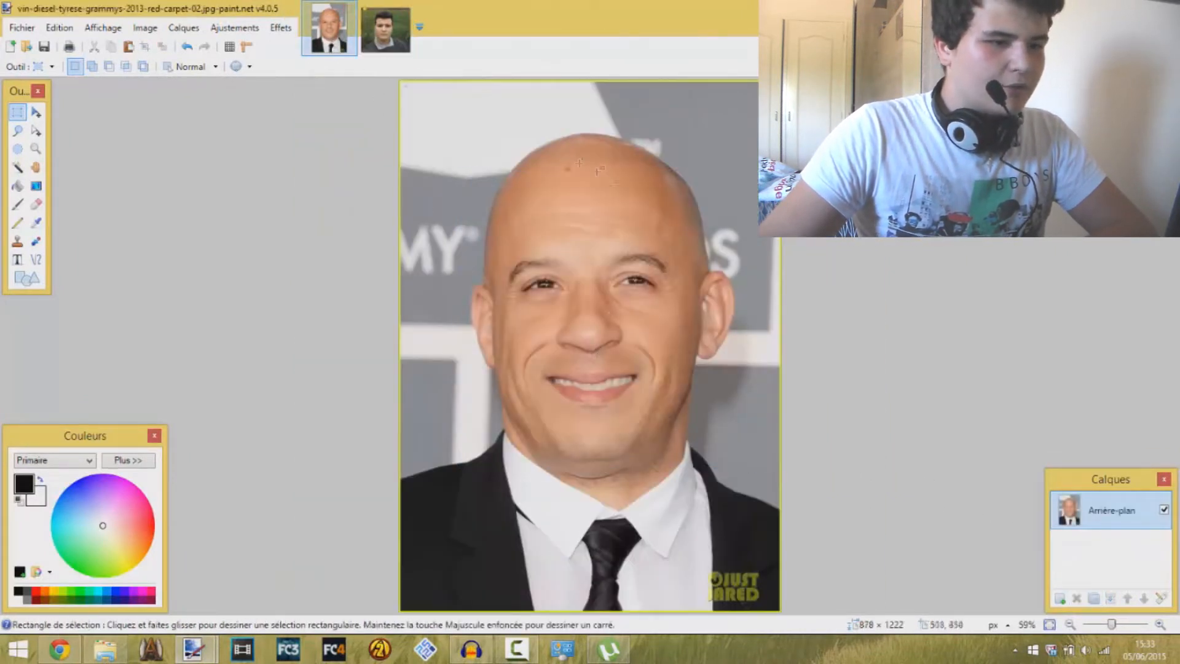
click(21, 152)
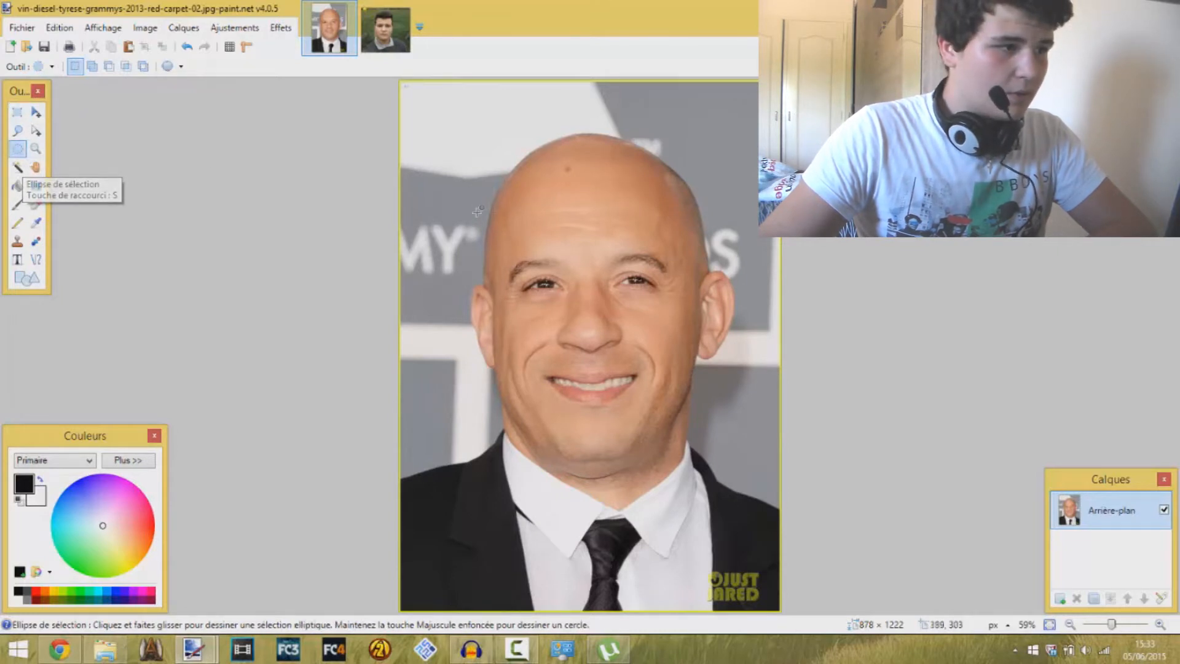
drag(463, 136, 727, 490)
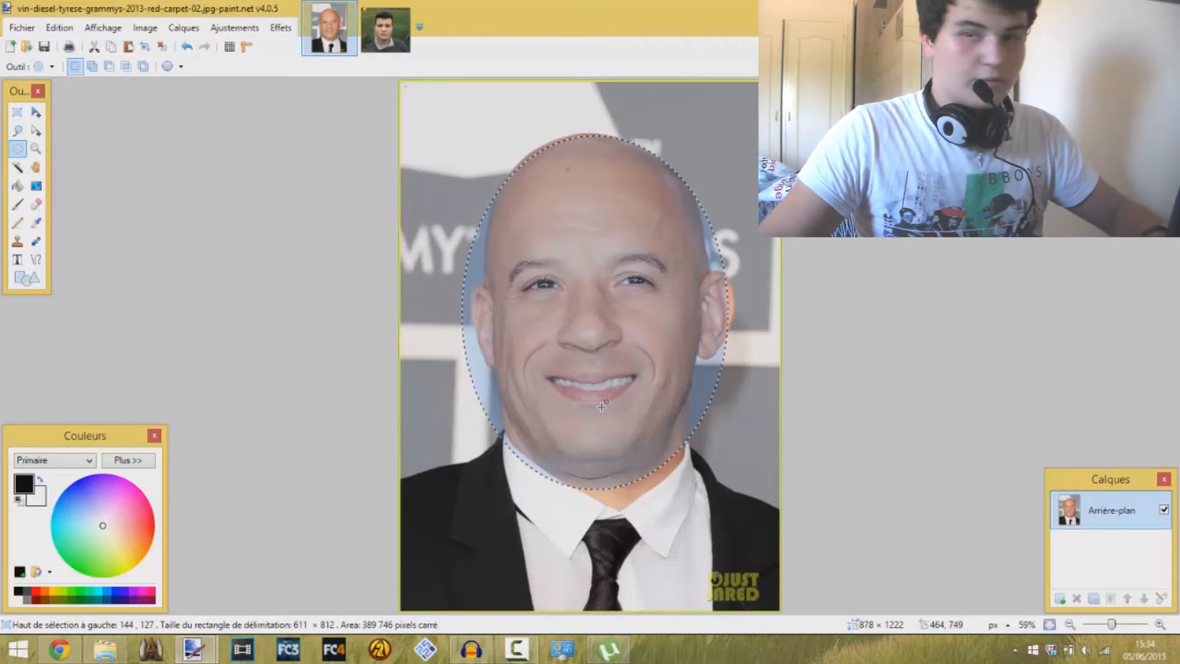
click(112, 47)
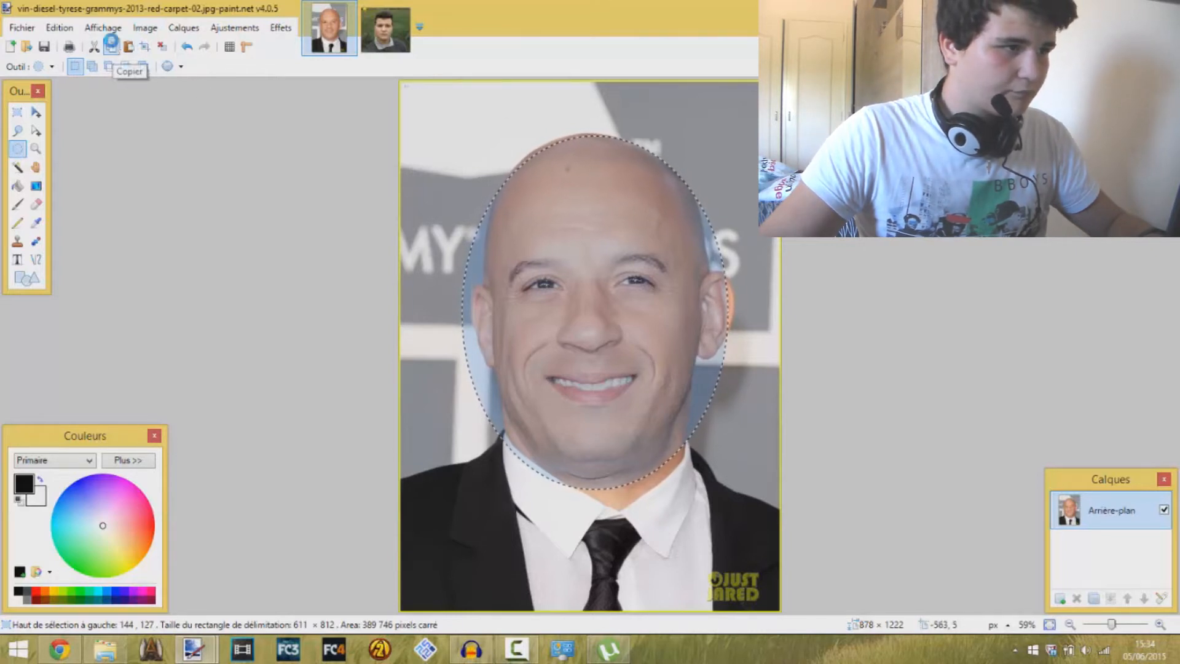
Paste the copied head onto a new layer of the selfie, move it over the original head and deselect it.
click(387, 28)
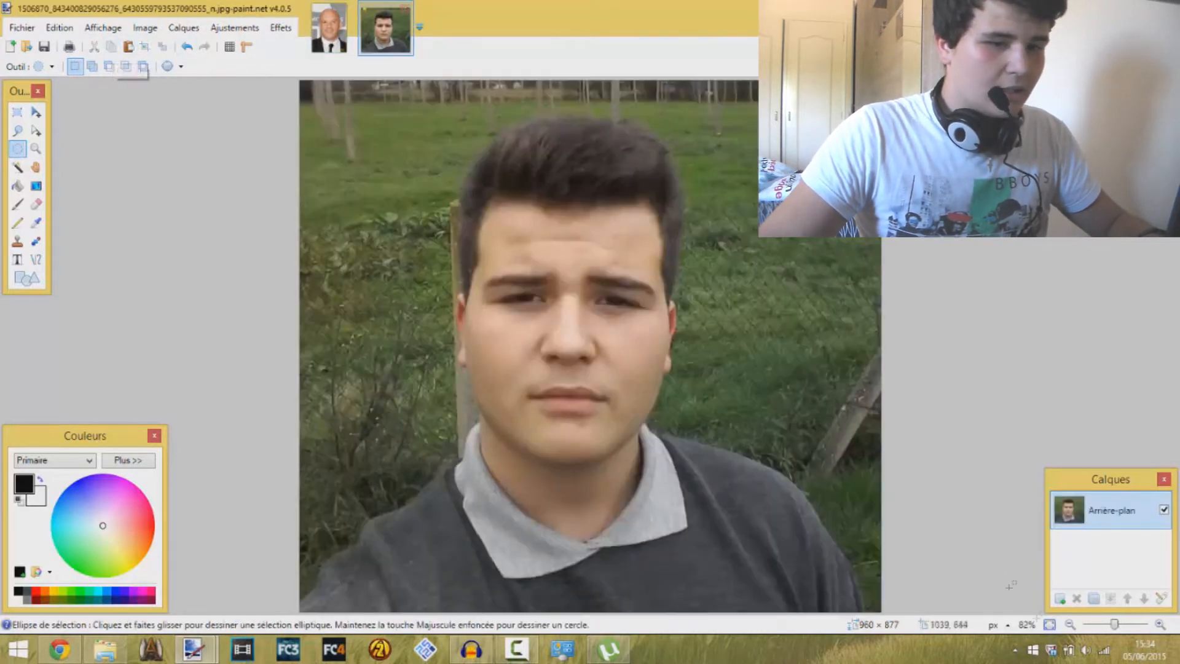
click(1059, 598)
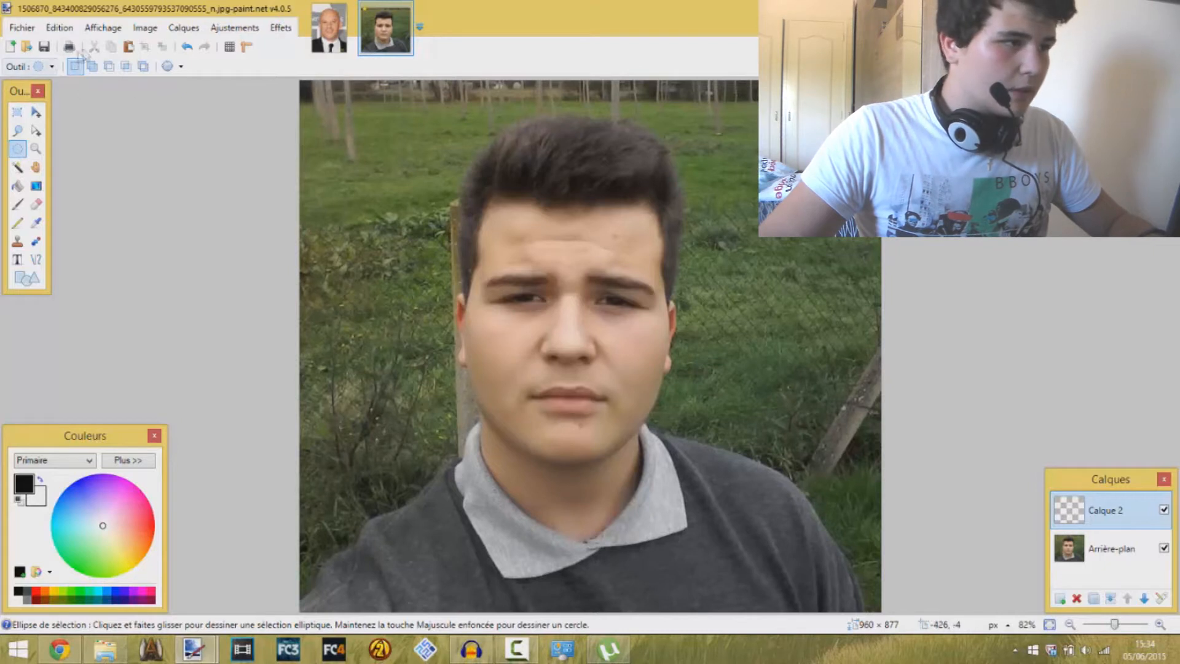
click(129, 50)
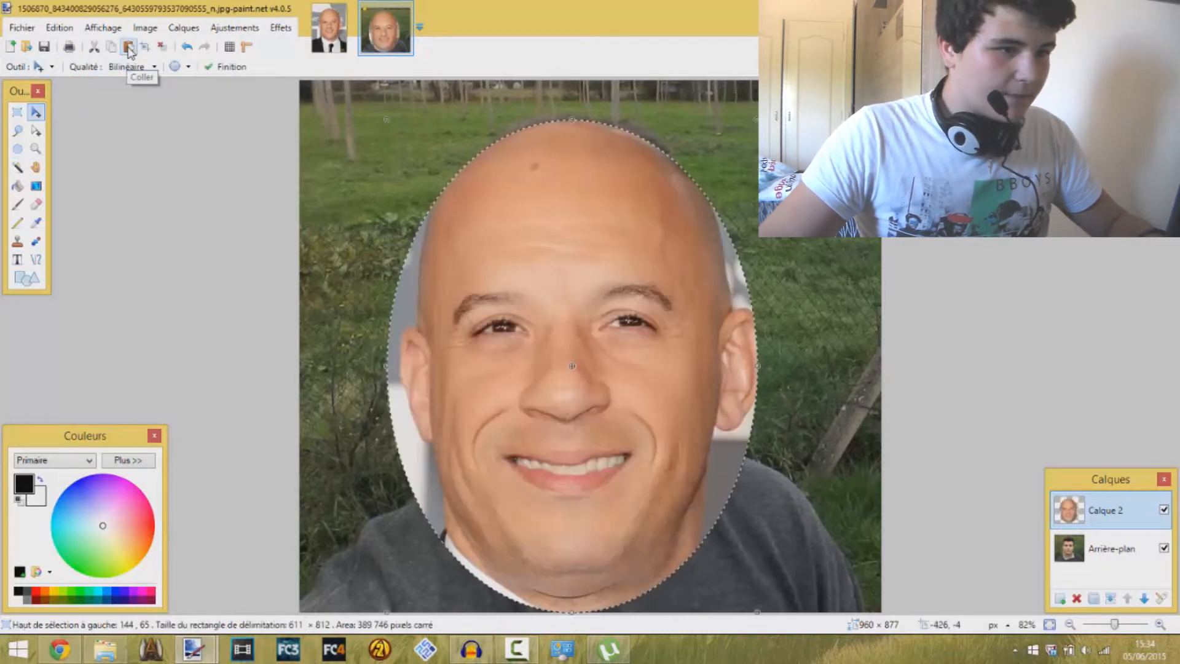
drag(610, 266, 606, 280)
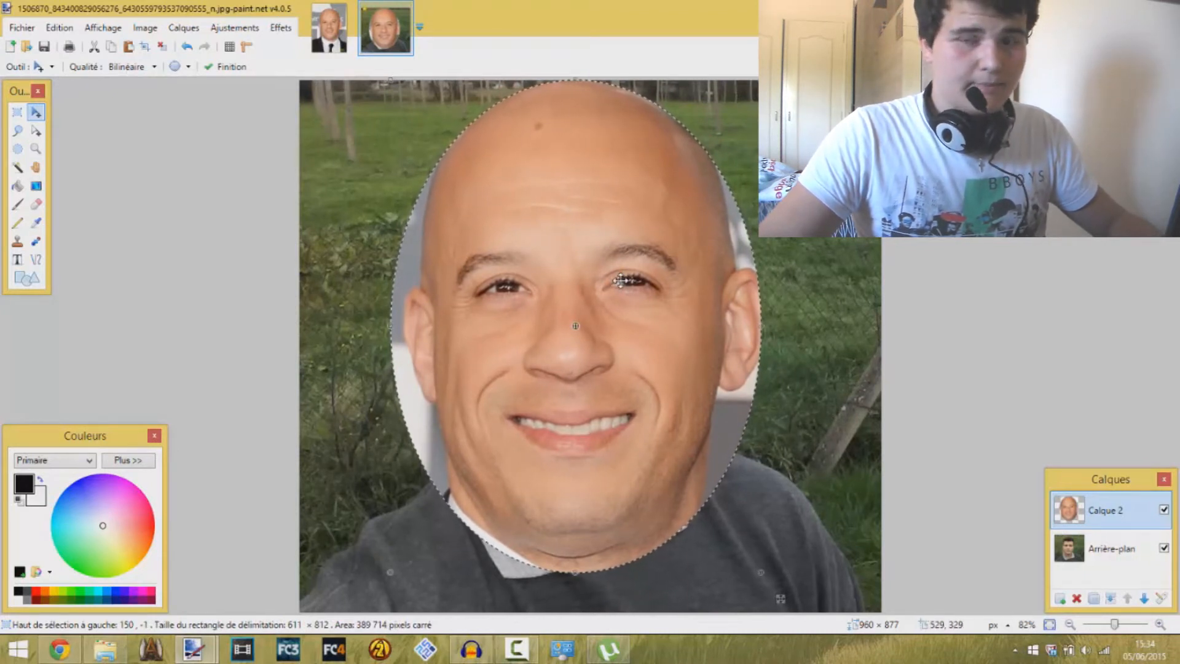
key(s)
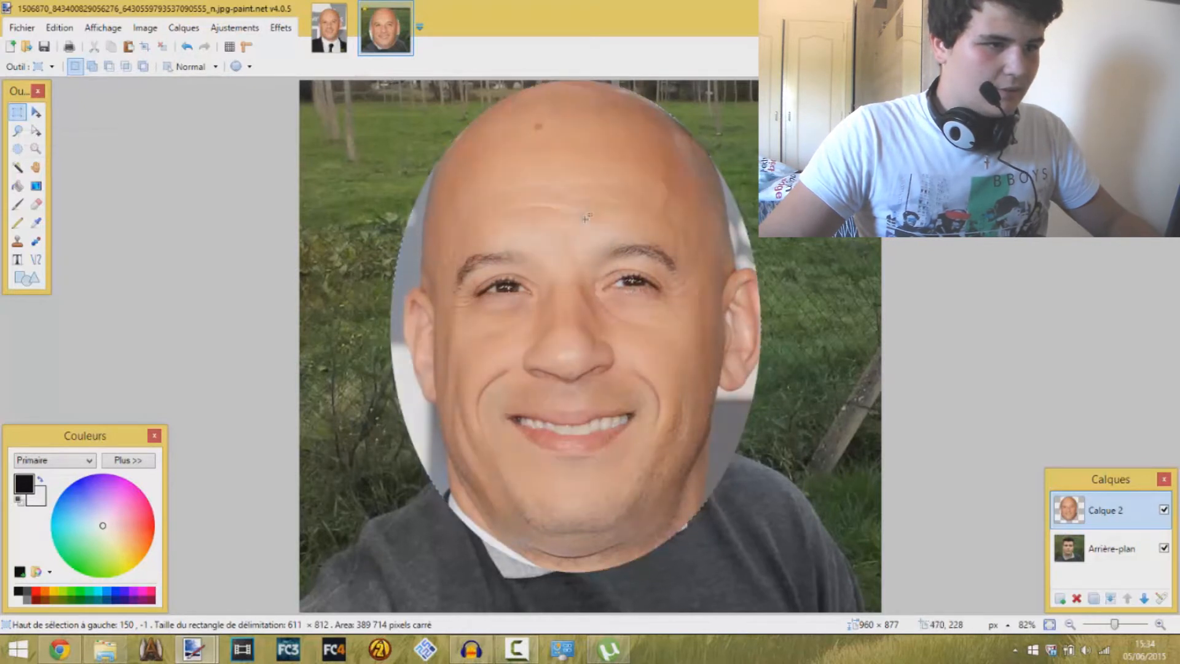
click(336, 182)
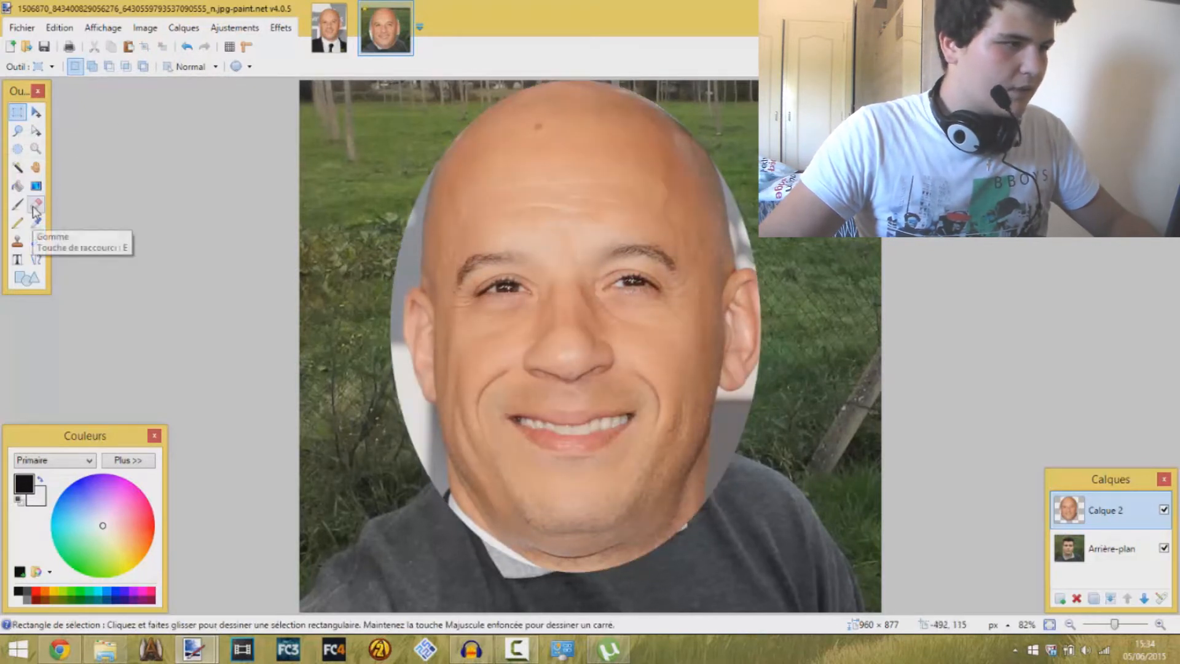
With a 65 px eraser, remove the background, scalp, ears and neck around the pasted face.
click(36, 204)
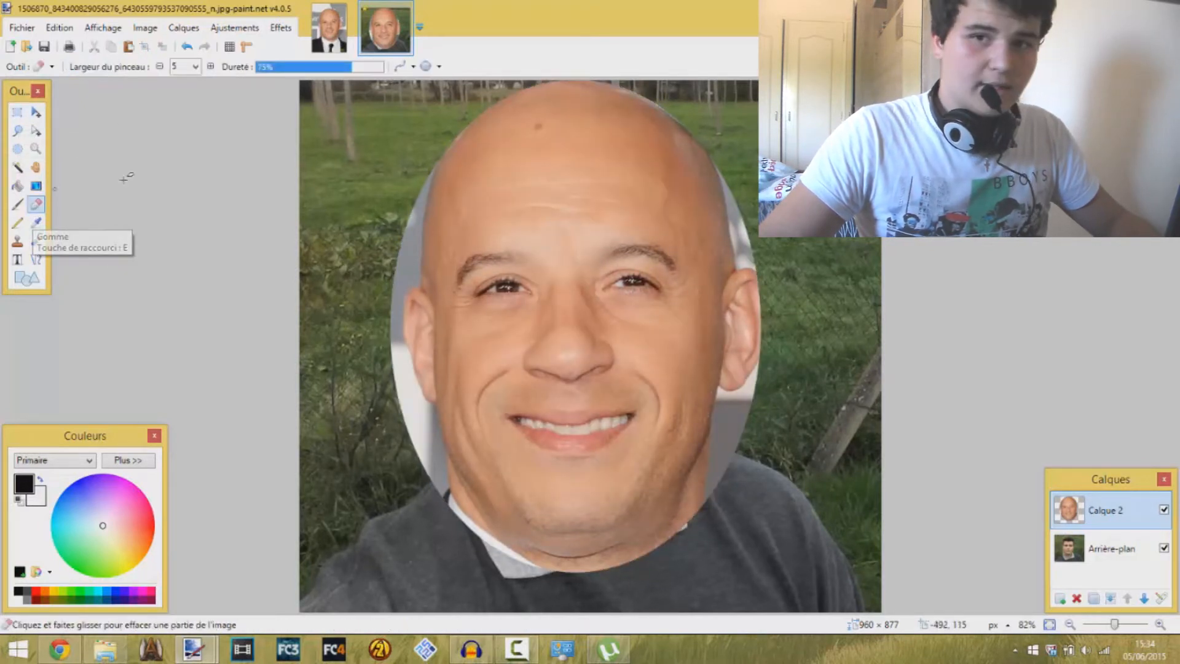
click(195, 66)
click(181, 311)
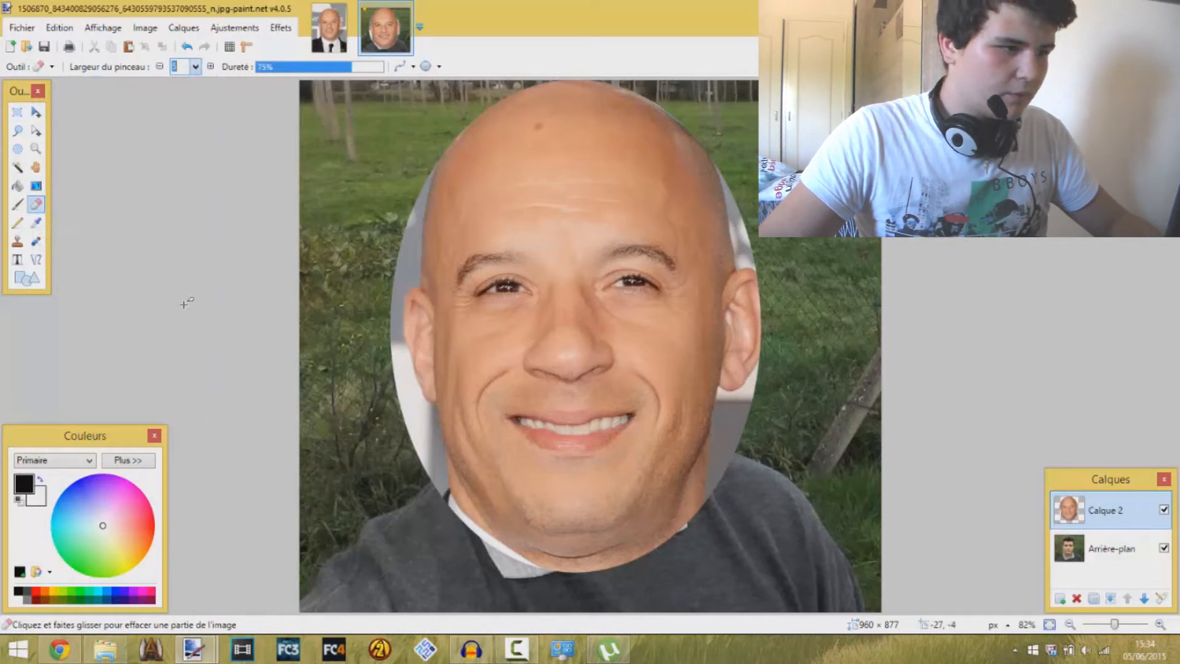
mouse_move(438, 165)
mouse_down()
mouse_move(419, 213)
mouse_move(426, 382)
mouse_move(451, 152)
mouse_move(600, 107)
mouse_move(622, 120)
mouse_move(645, 104)
mouse_move(697, 165)
mouse_move(740, 233)
mouse_move(730, 376)
mouse_move(752, 360)
mouse_move(746, 414)
mouse_move(678, 524)
mouse_move(635, 547)
mouse_move(435, 414)
mouse_move(395, 298)
mouse_move(523, 162)
mouse_move(662, 168)
mouse_move(473, 213)
mouse_move(649, 526)
mouse_move(698, 490)
mouse_move(656, 491)
mouse_up()
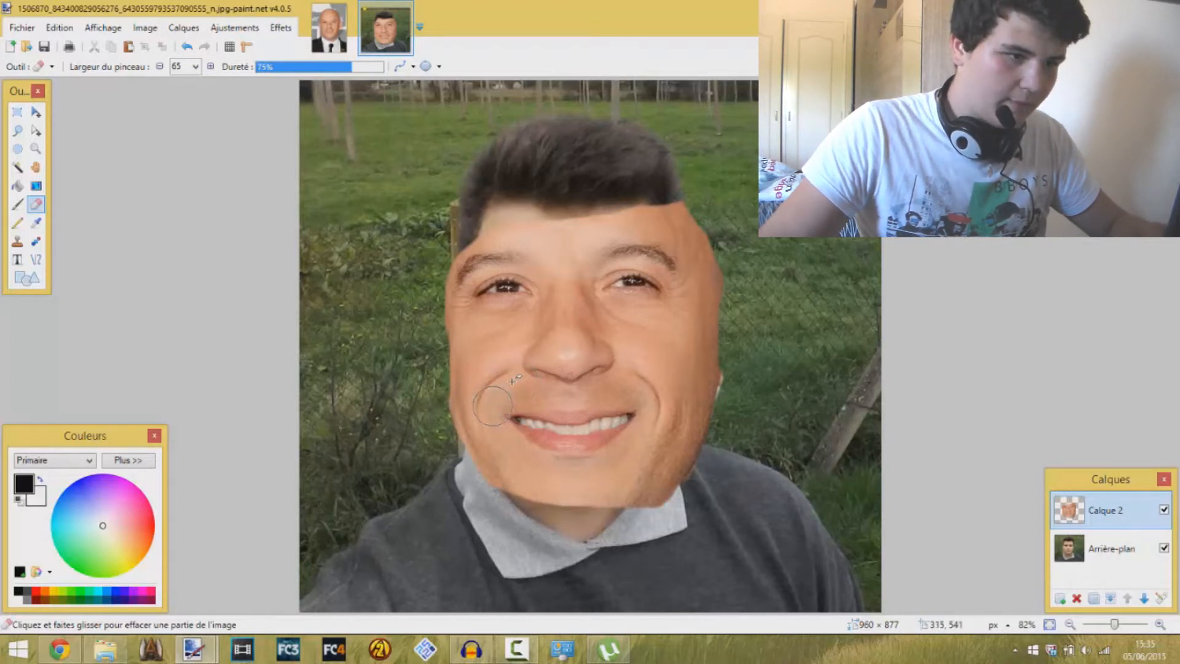
Erase the pasted face's cheeks, forehead and chin, keeping only the eyes, nose and mouth area.
mouse_move(613, 499)
mouse_down()
mouse_move(682, 496)
mouse_move(694, 479)
mouse_move(708, 341)
mouse_move(726, 335)
mouse_move(689, 430)
mouse_move(511, 494)
mouse_move(458, 331)
mouse_move(479, 374)
mouse_up()
mouse_move(633, 316)
mouse_down()
mouse_move(617, 334)
mouse_move(535, 234)
mouse_move(639, 221)
mouse_move(675, 405)
mouse_up()
drag(510, 495, 645, 458)
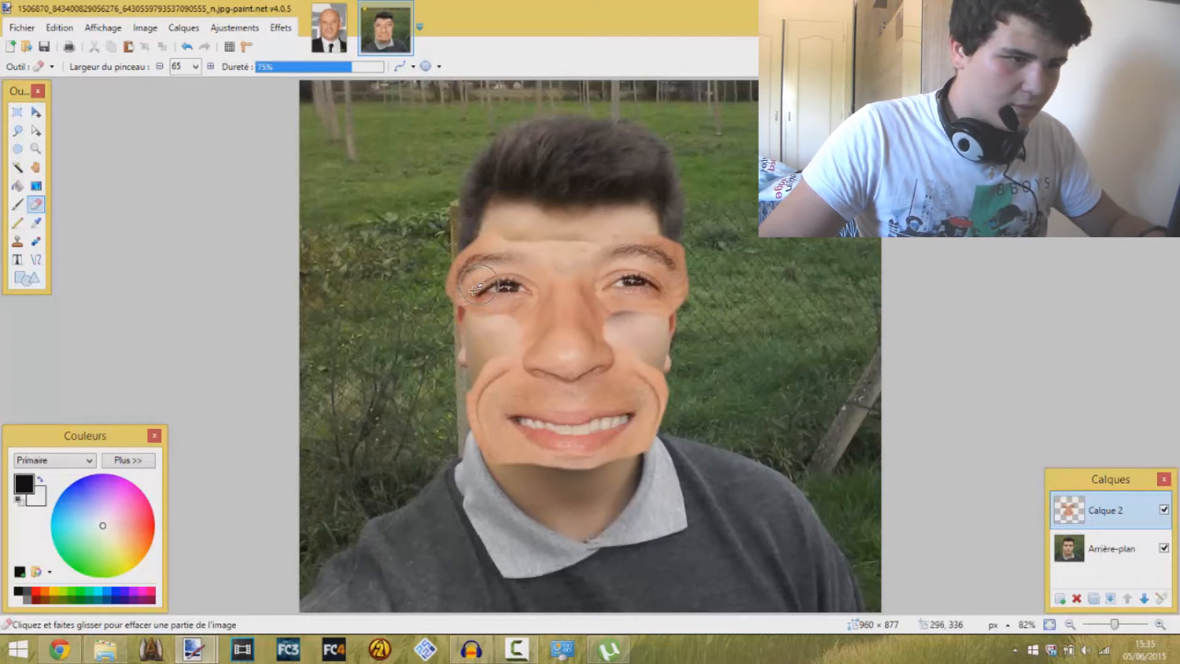
mouse_move(463, 416)
mouse_down()
mouse_move(571, 467)
mouse_move(658, 458)
mouse_up()
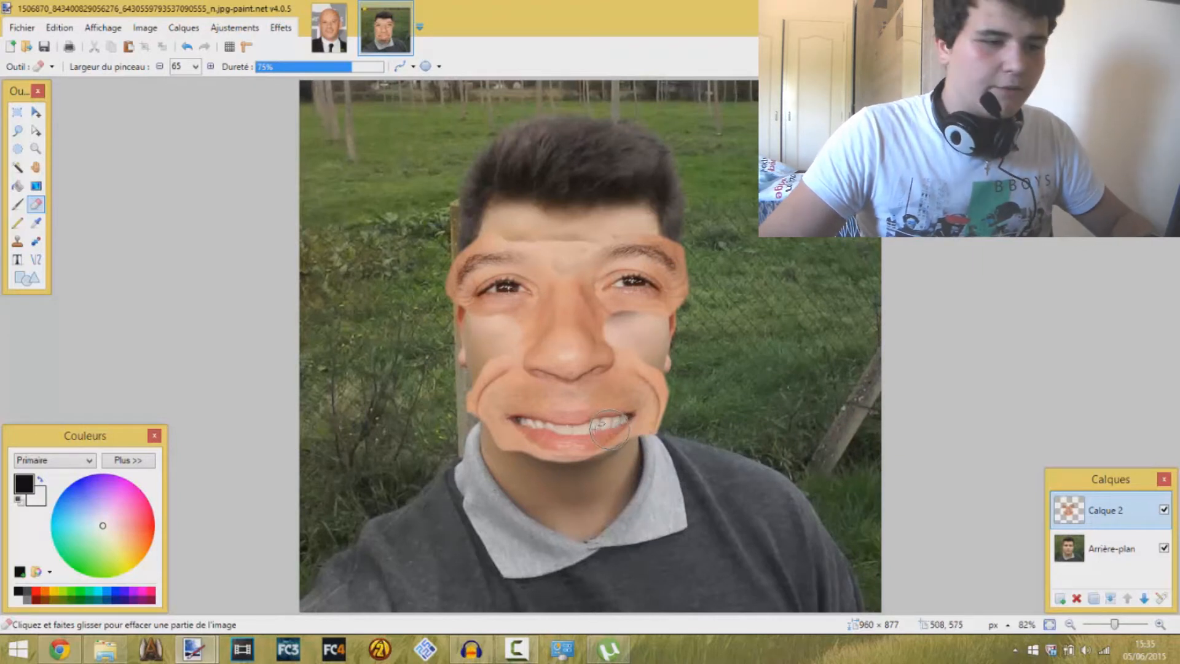
Scale the pasted face layer to a zoom of 0.78, shift it slightly up and left over the selfie's features, and deselect it.
click(37, 113)
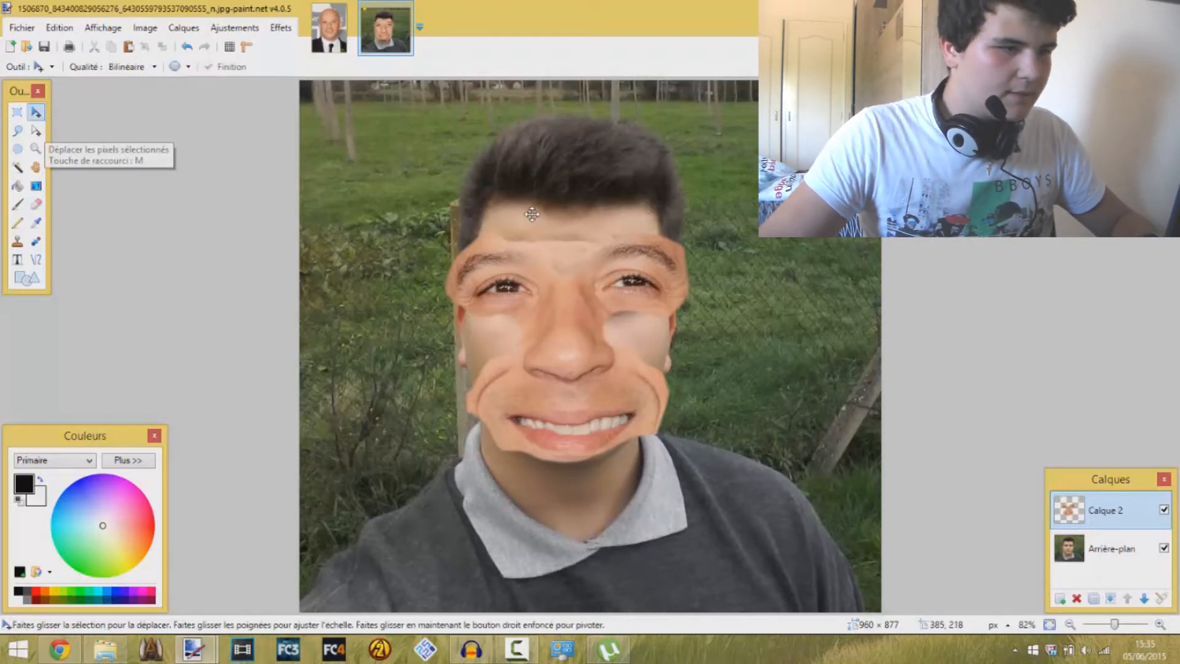
click(183, 27)
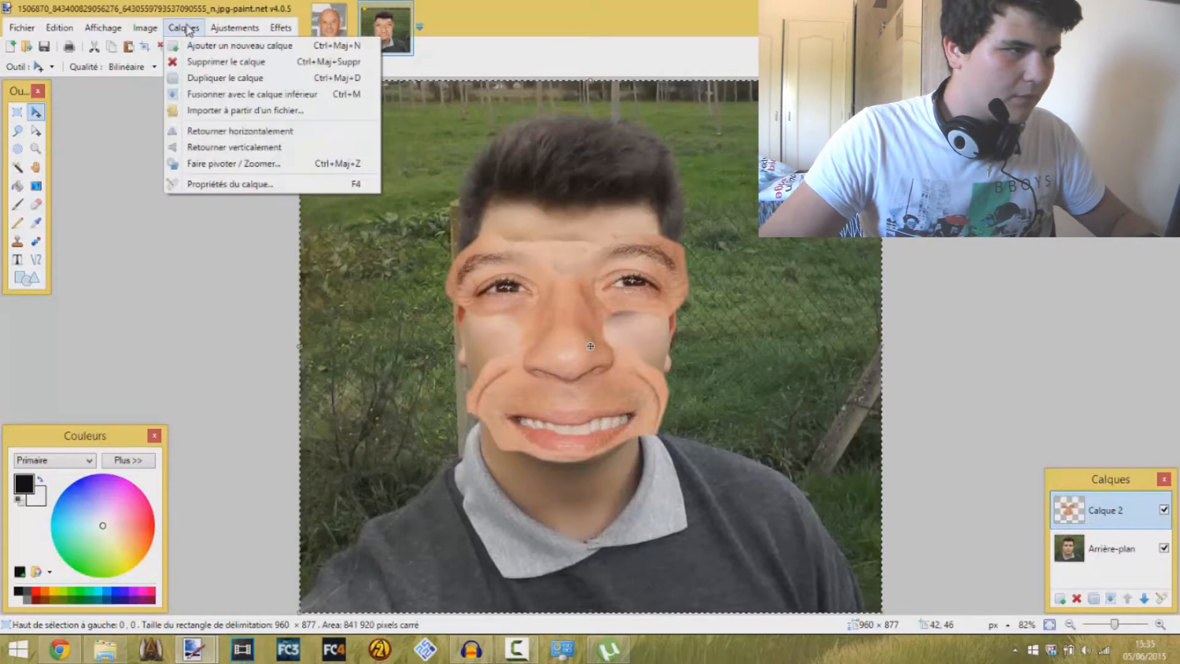
click(218, 162)
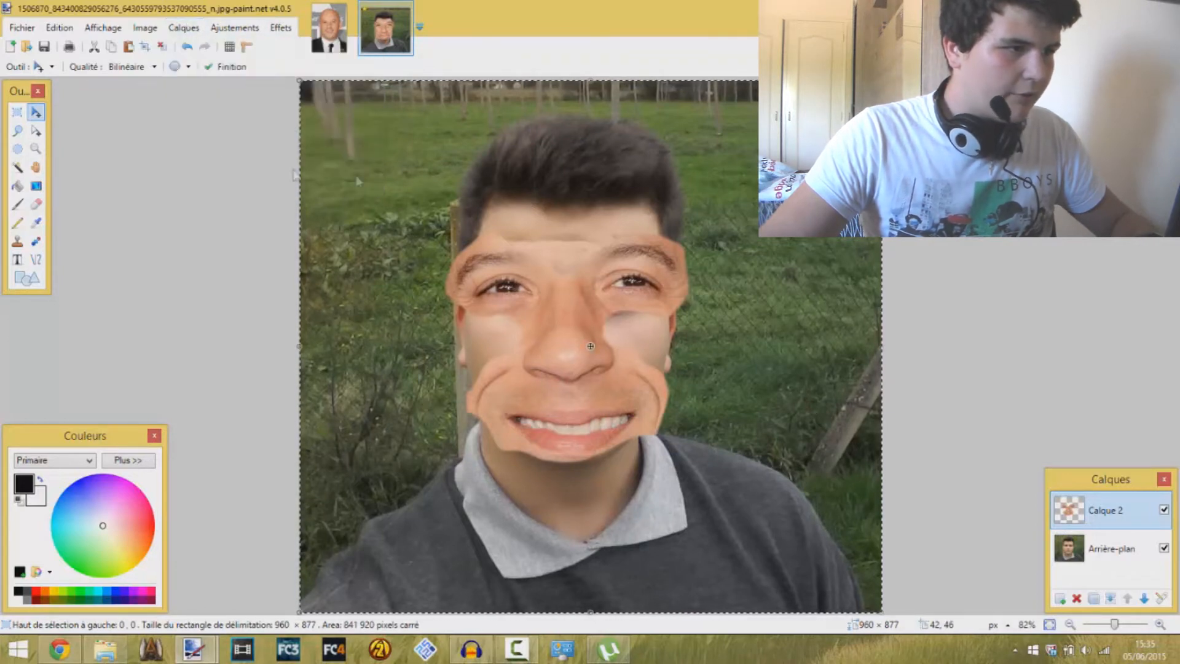
drag(515, 176, 827, 167)
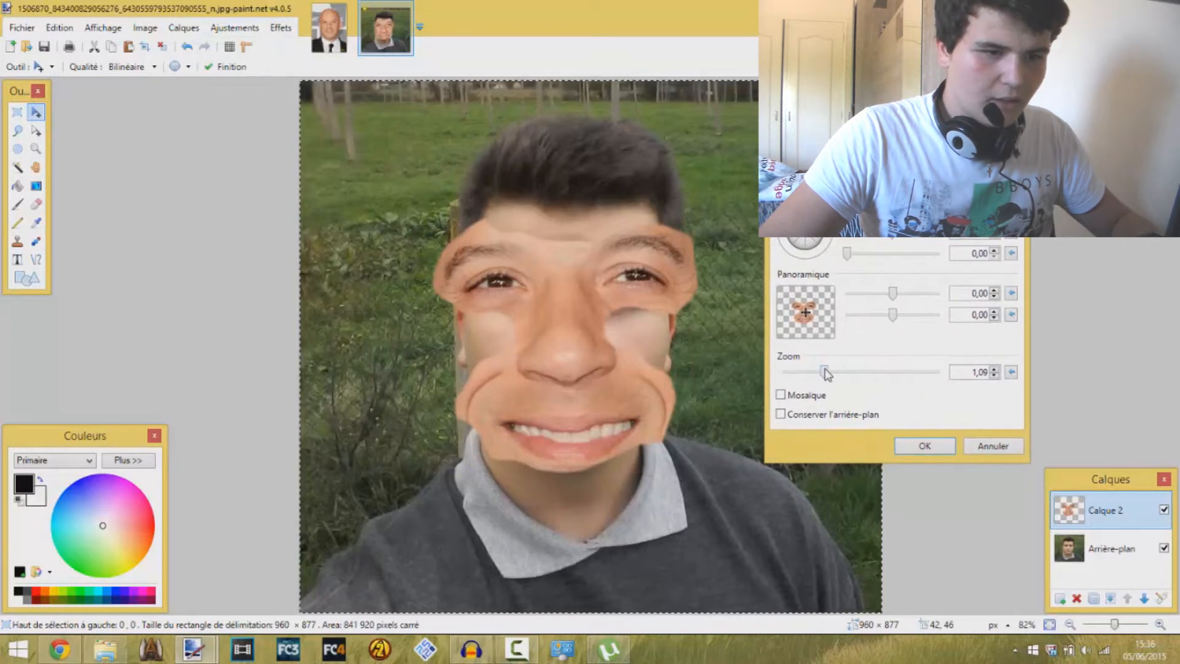
scroll(825, 372, down, 3)
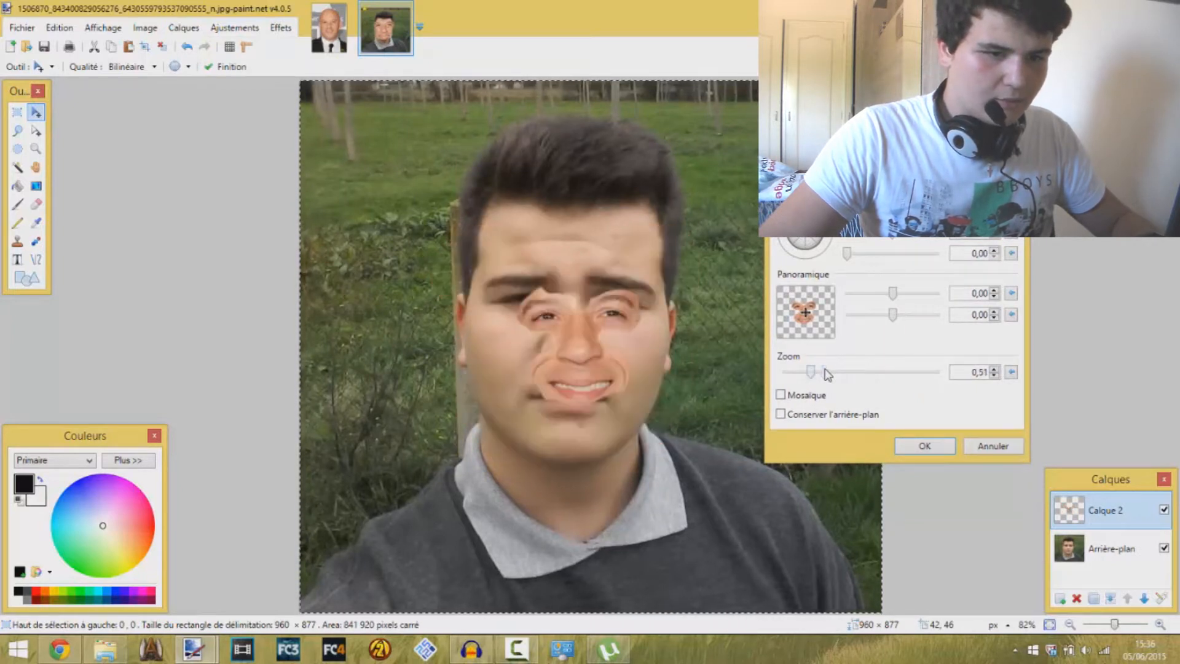
click(995, 369)
click(995, 369)
click(995, 369)
click(995, 370)
click(995, 370)
click(995, 369)
click(995, 369)
click(995, 370)
click(994, 369)
click(995, 369)
click(995, 369)
click(995, 369)
click(994, 369)
click(995, 369)
click(995, 369)
click(995, 370)
click(995, 371)
click(995, 370)
click(995, 370)
click(995, 370)
click(995, 370)
click(995, 370)
click(995, 371)
click(995, 375)
click(995, 375)
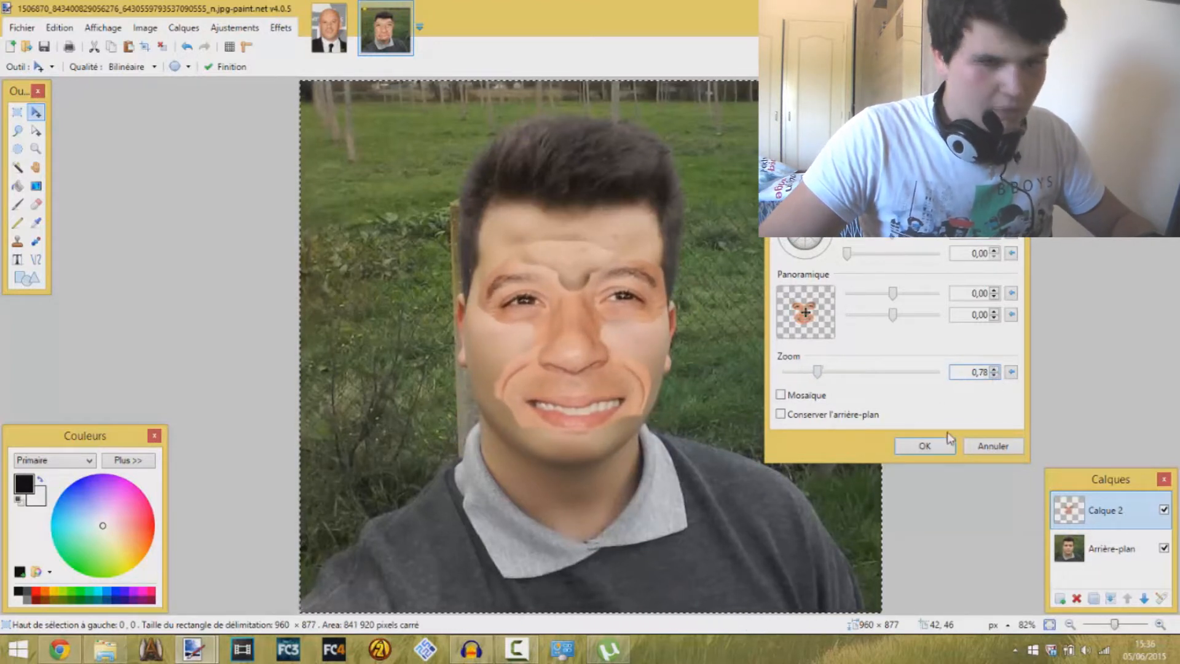
click(917, 447)
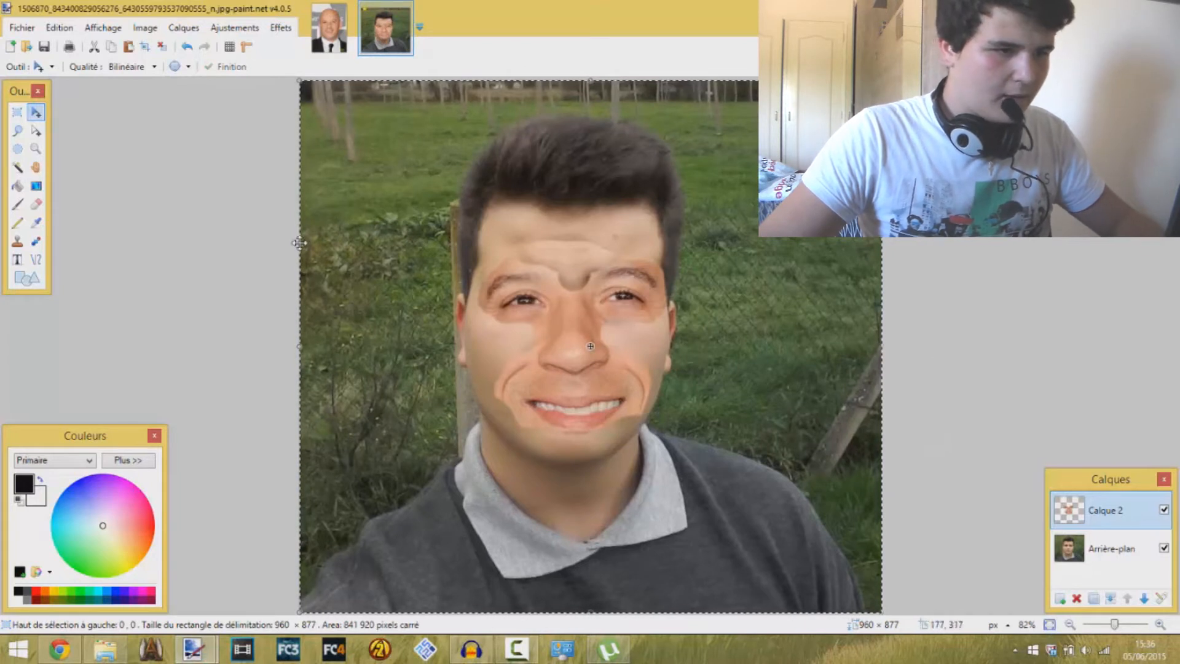
mouse_move(671, 352)
mouse_down()
mouse_move(663, 284)
mouse_move(664, 339)
mouse_move(798, 338)
mouse_move(668, 348)
mouse_up()
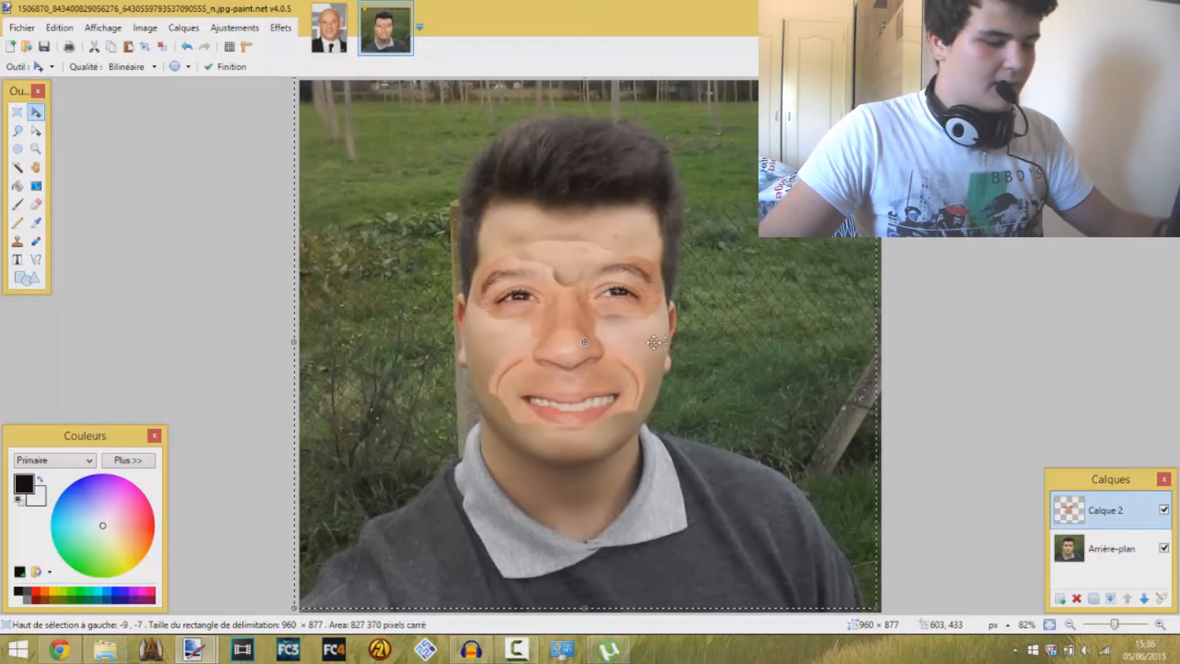
click(17, 112)
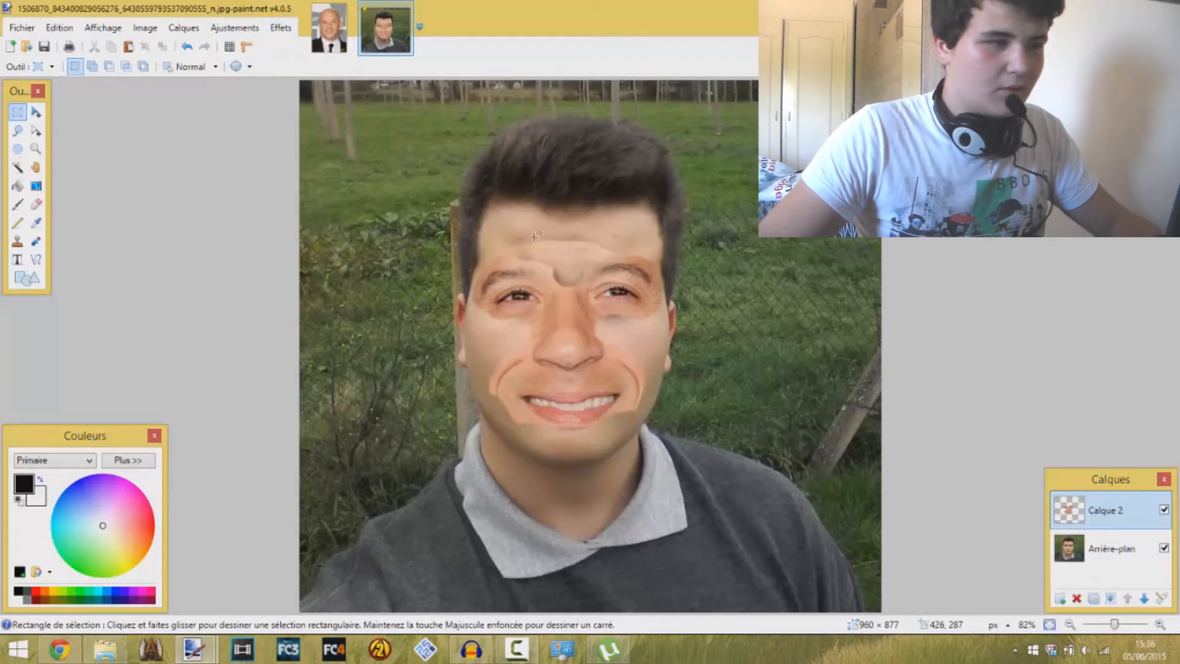
Adjust the face layer's colour to the selfie's skin tone with hue 3 and saturation 82.
click(234, 30)
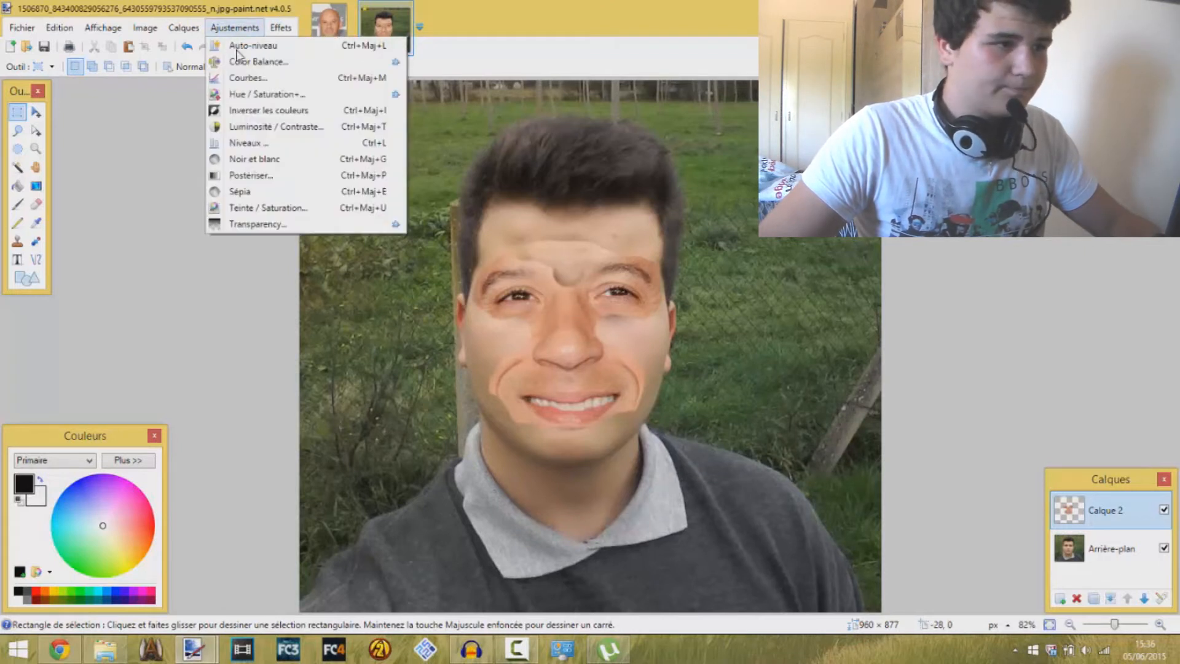
click(291, 210)
drag(577, 245, 968, 194)
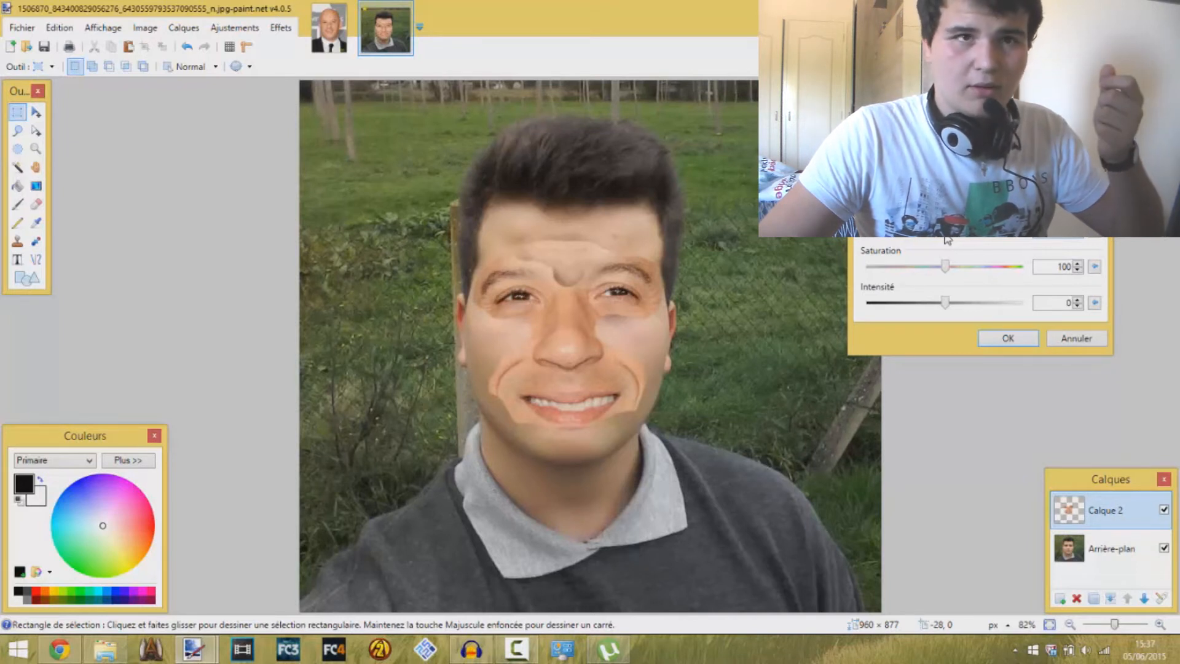
scroll(946, 238, up, 1)
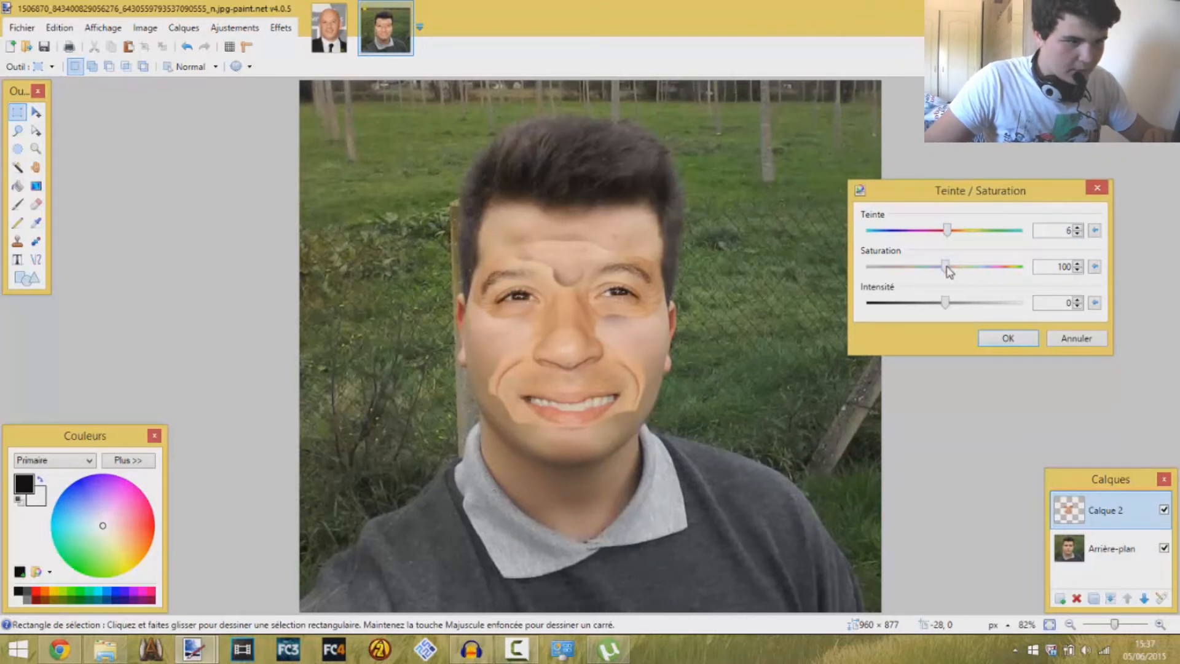
scroll(949, 271, down, 3)
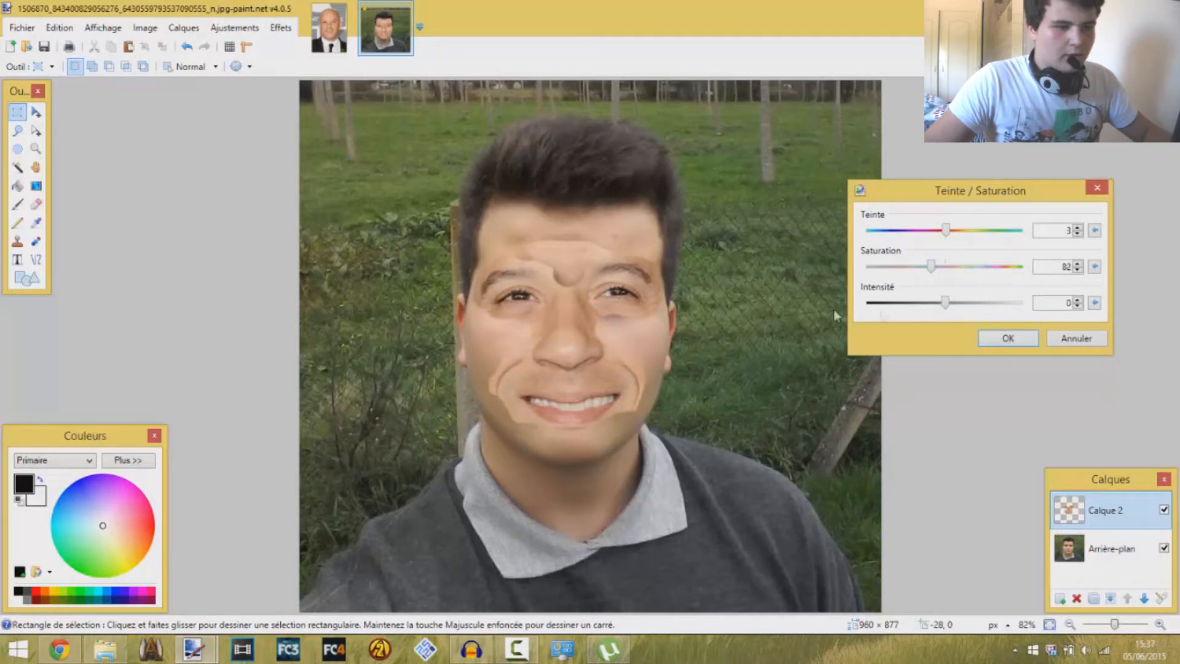
click(995, 339)
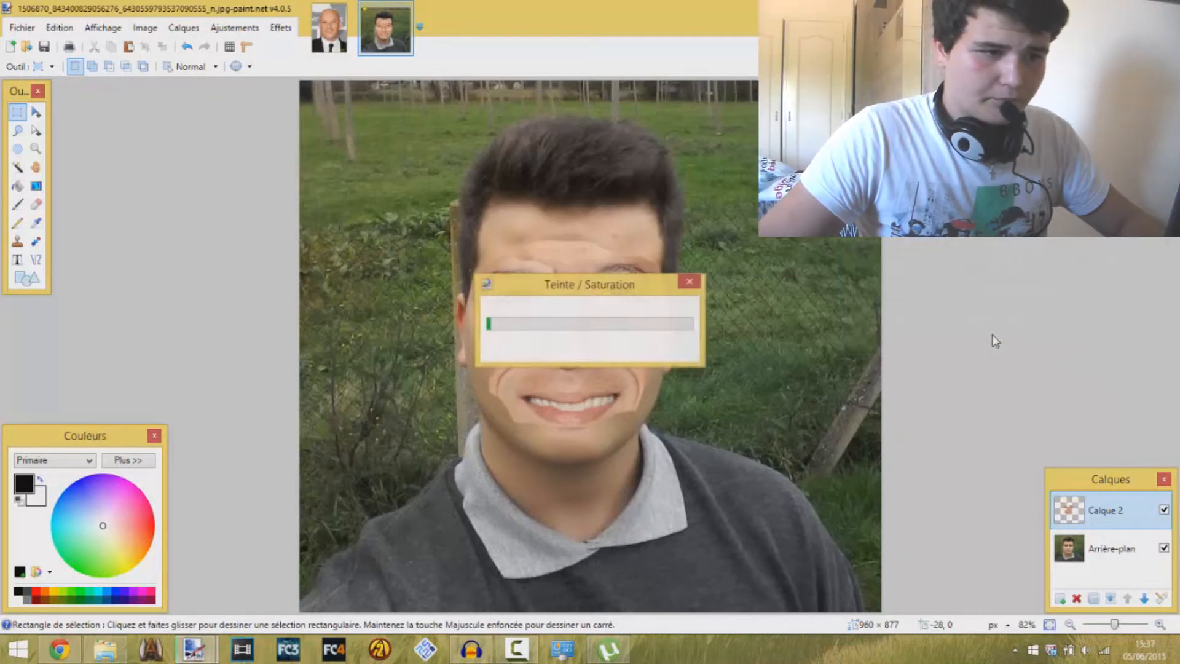
click(249, 32)
mouse_move(277, 29)
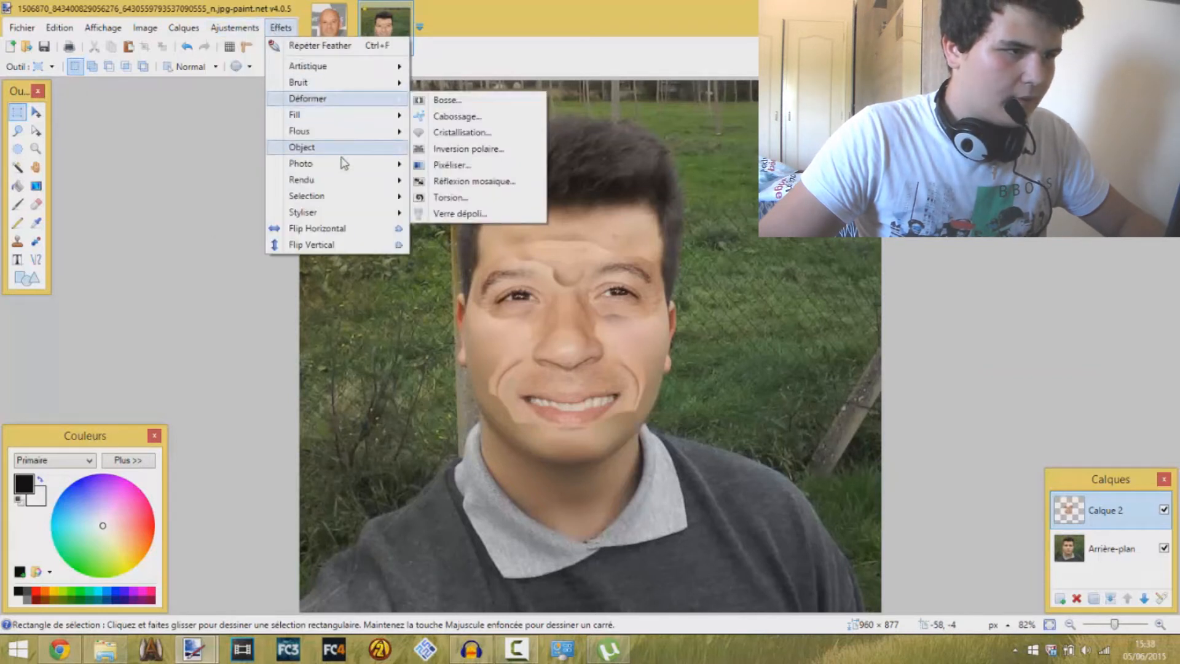
mouse_move(352, 152)
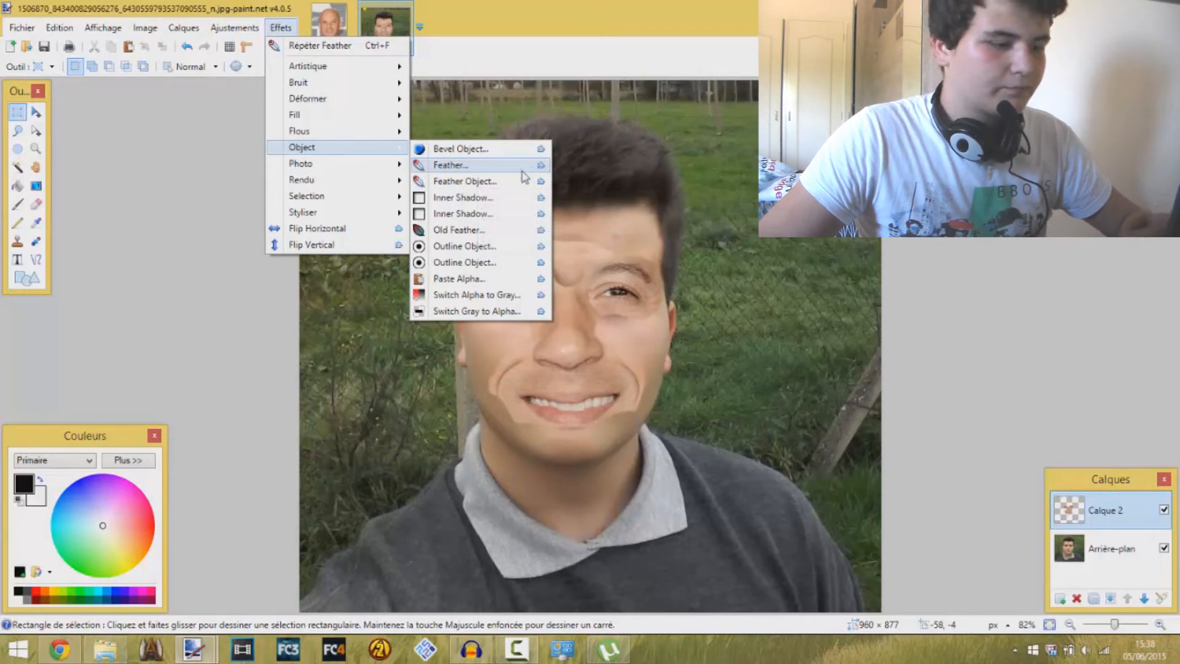
Switch to Chrome and search Google in a new tab for "feather paint.net".
click(60, 649)
click(162, 8)
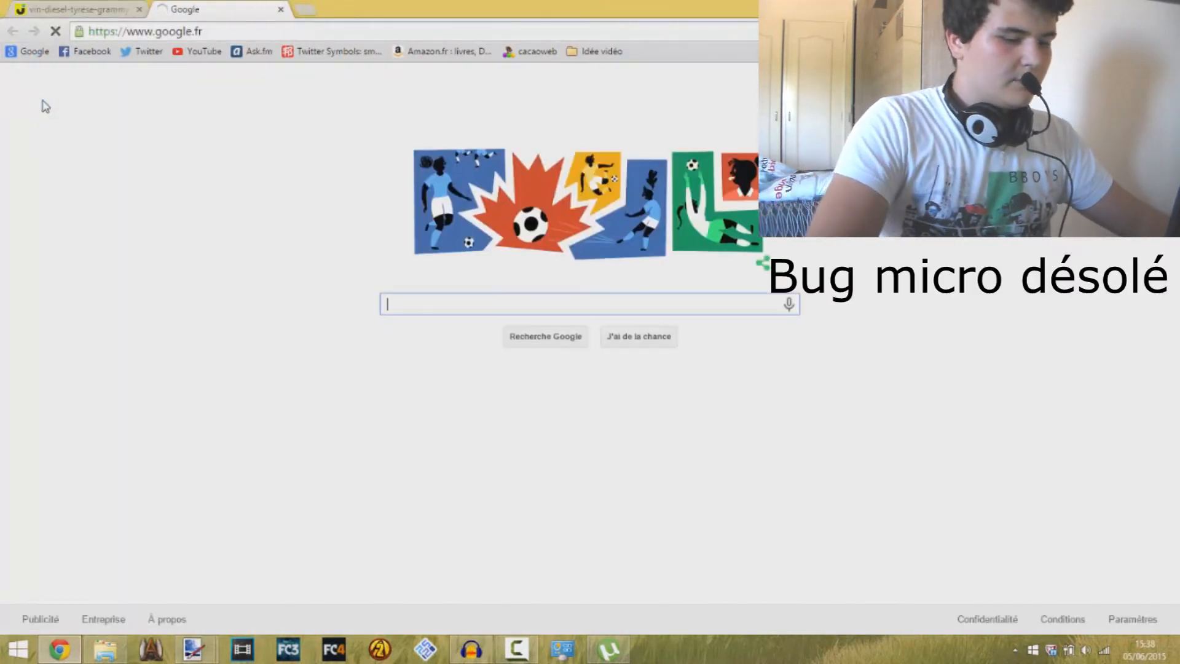
text(feather)
key(Return)
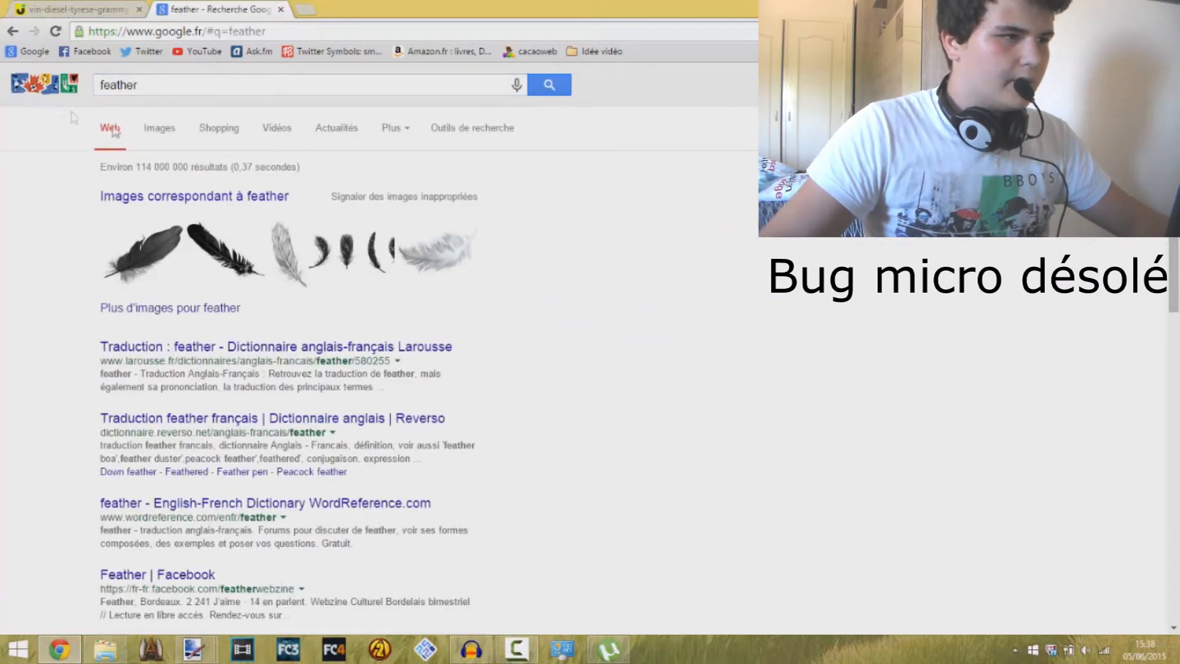
click(209, 87)
click(220, 105)
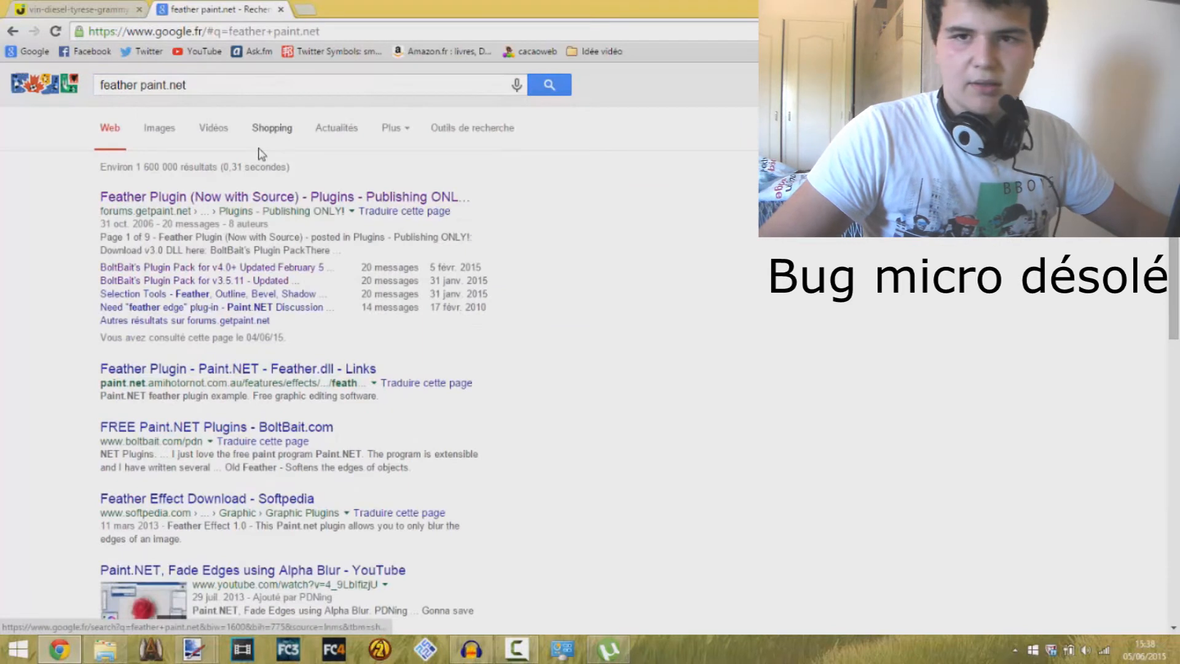
Open the "Feather Plugin (Now with Source)" forum topic from the results and find its download link.
click(229, 198)
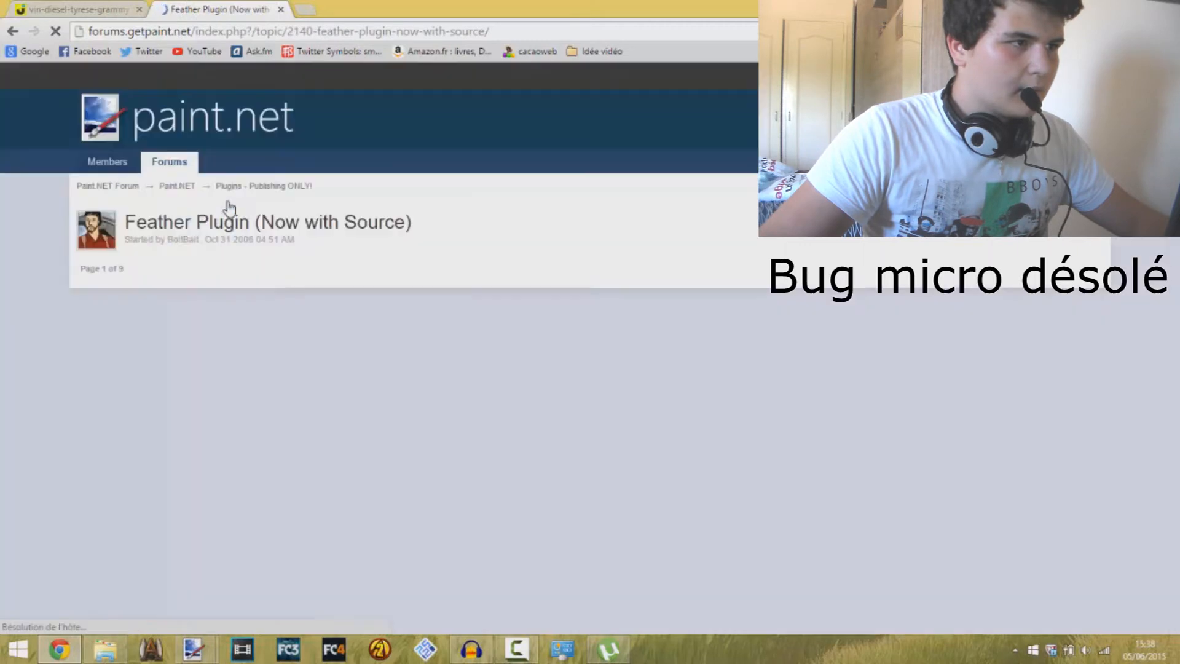
scroll(259, 206, down, 6)
scroll(279, 206, down, 7)
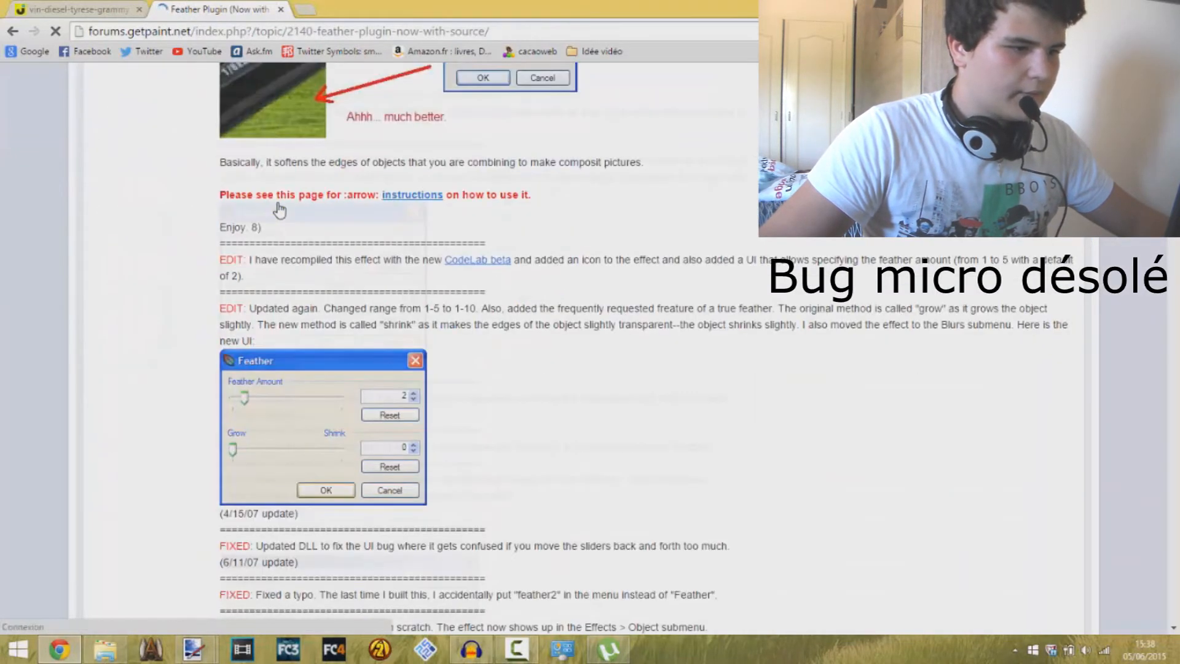
scroll(279, 208, up, 4)
scroll(280, 209, up, 4)
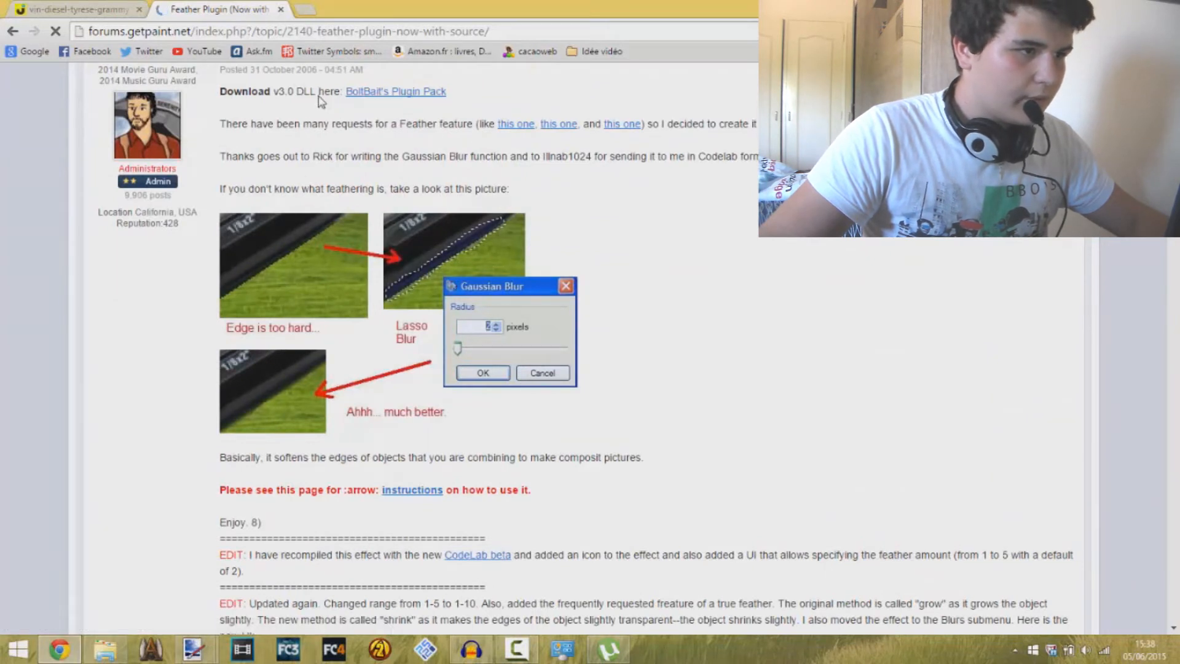
Go to the BoltBait's Plugin Pack page and download BoltBaitPack35.zip.
click(374, 92)
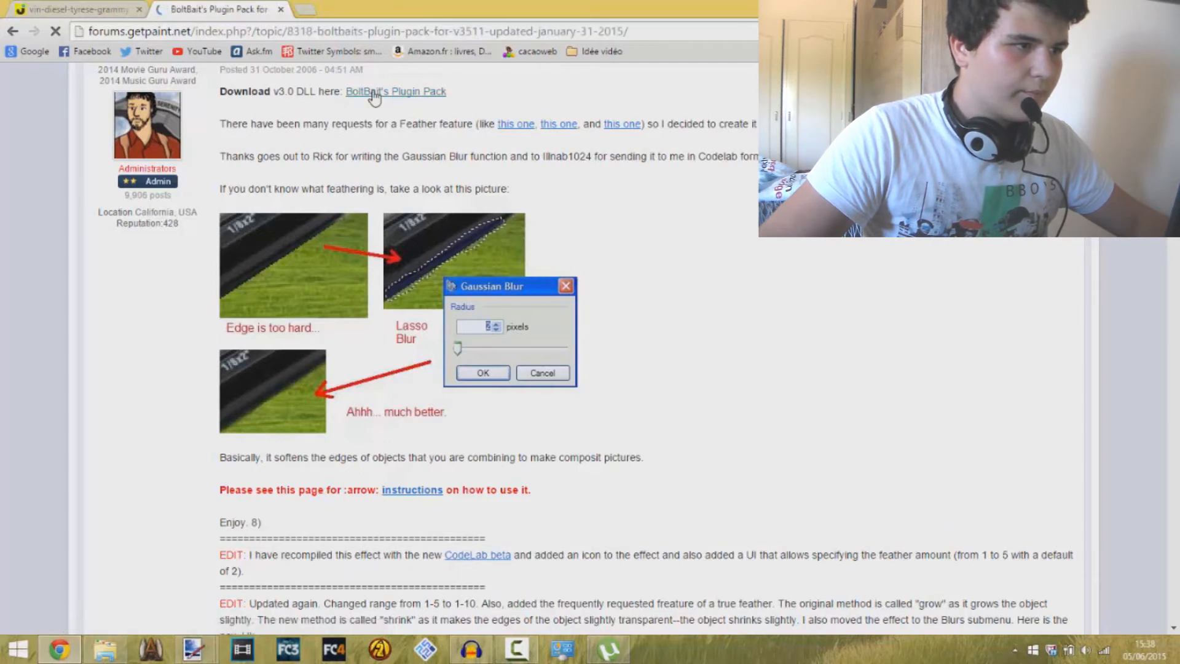
scroll(297, 318, down, 3)
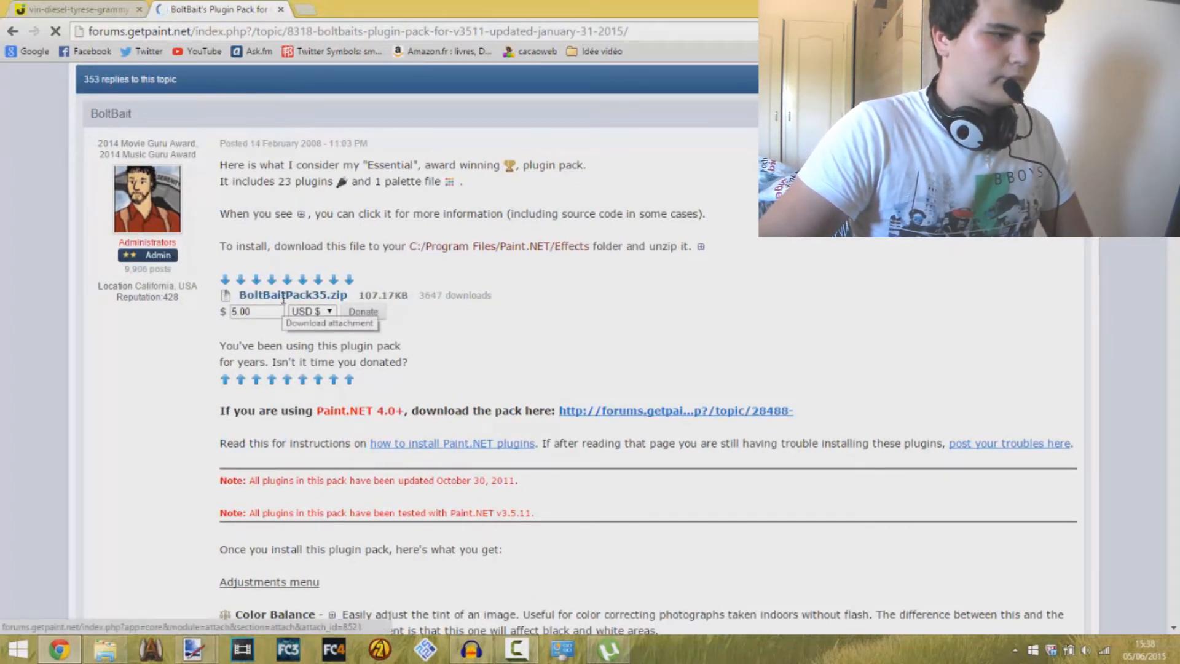
click(275, 297)
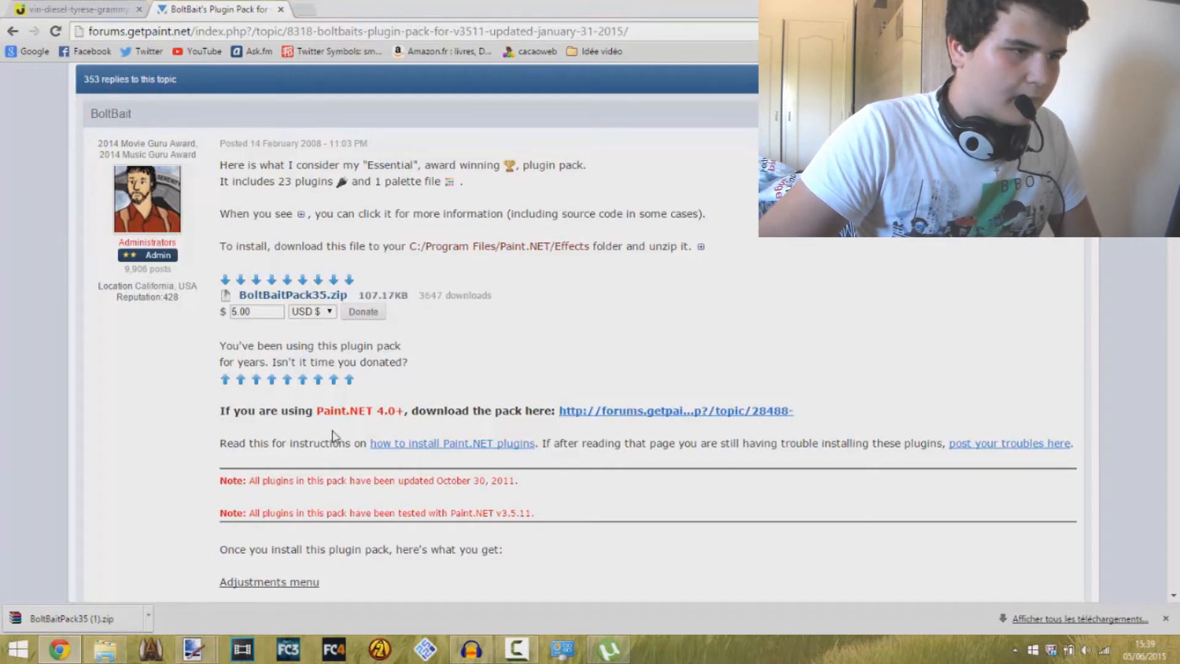
From the desktop, open the file location of the paint.net shortcut and go into its Effects folder.
click(1176, 650)
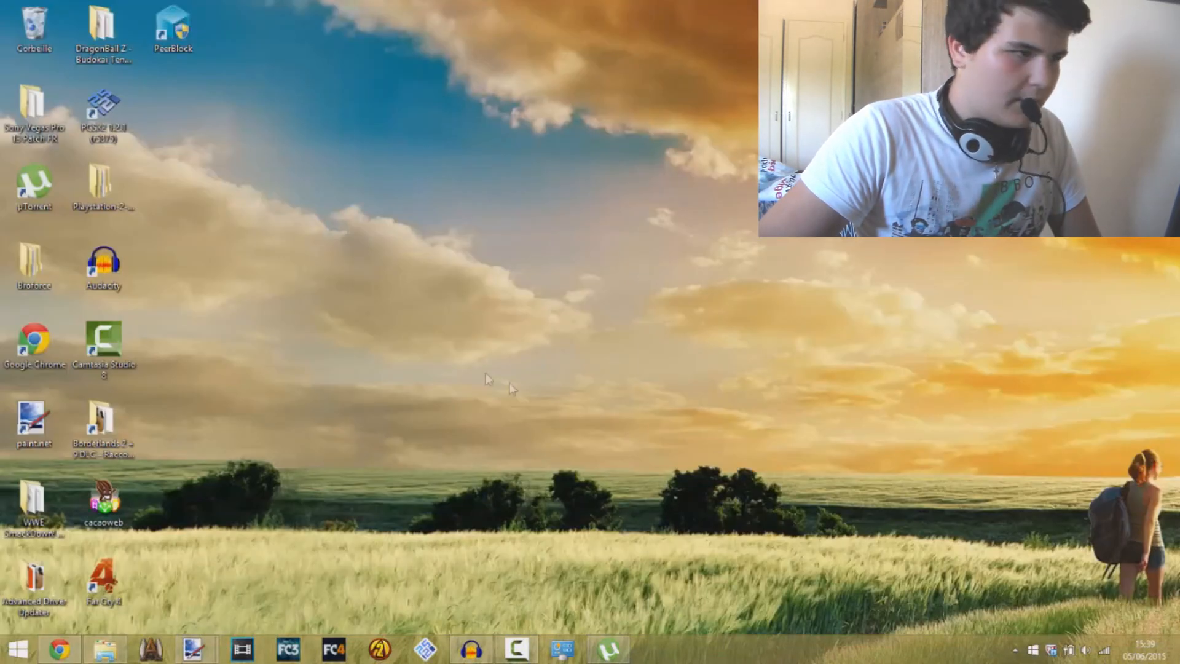
click(104, 650)
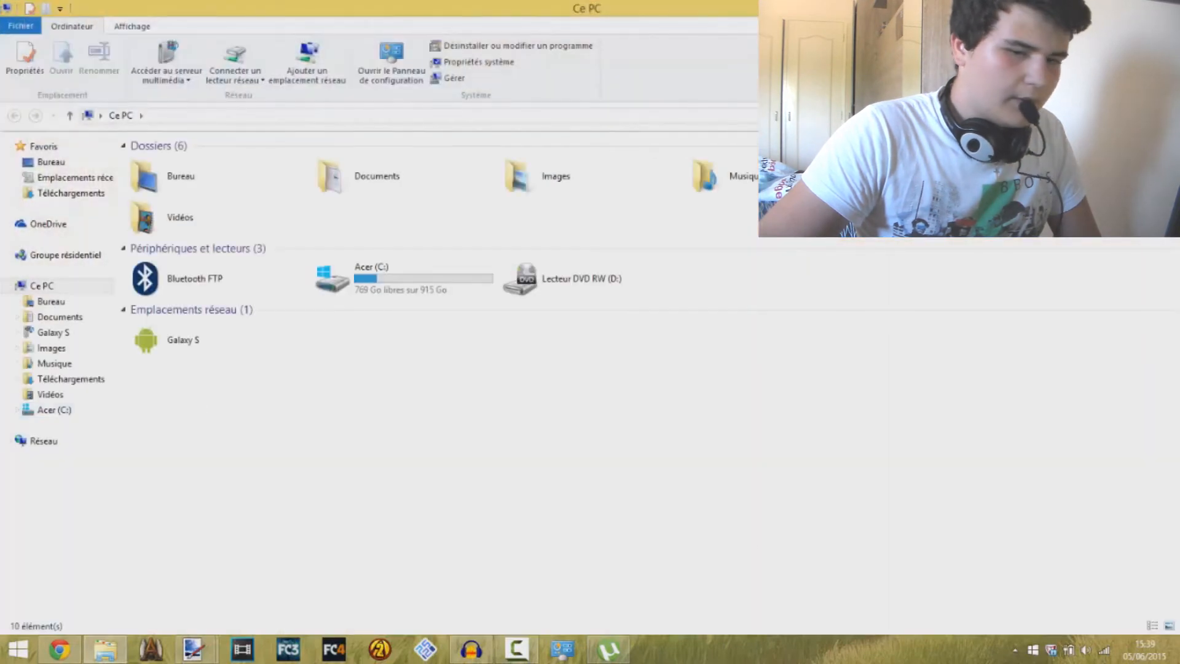
click(1176, 650)
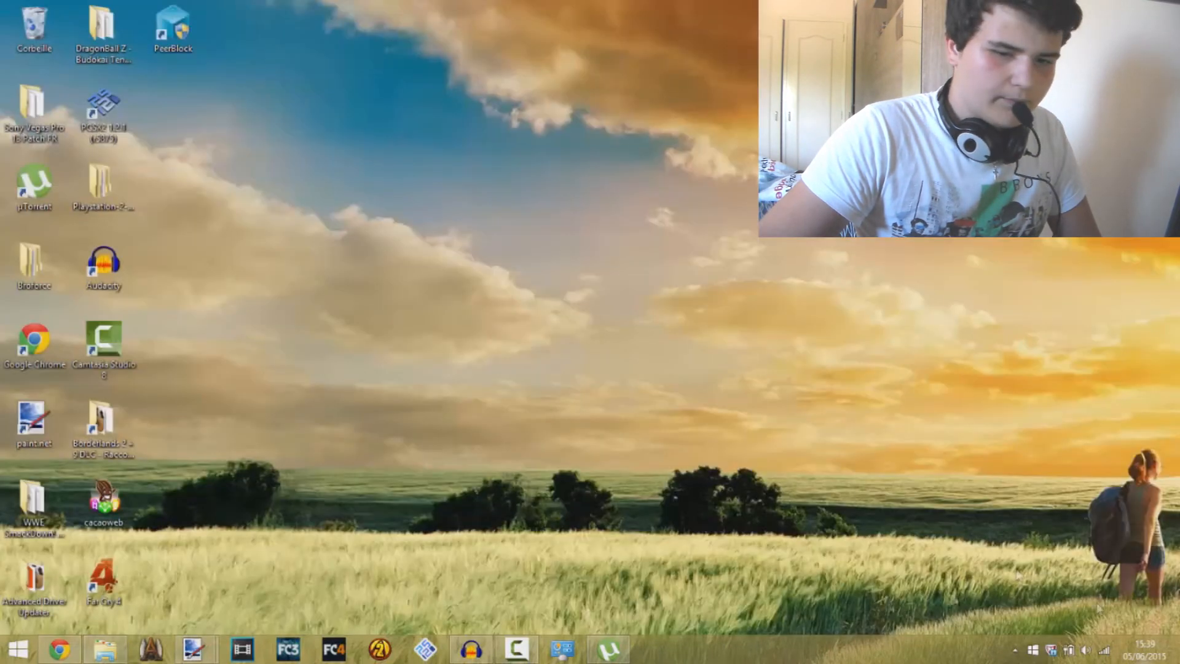
click(59, 416)
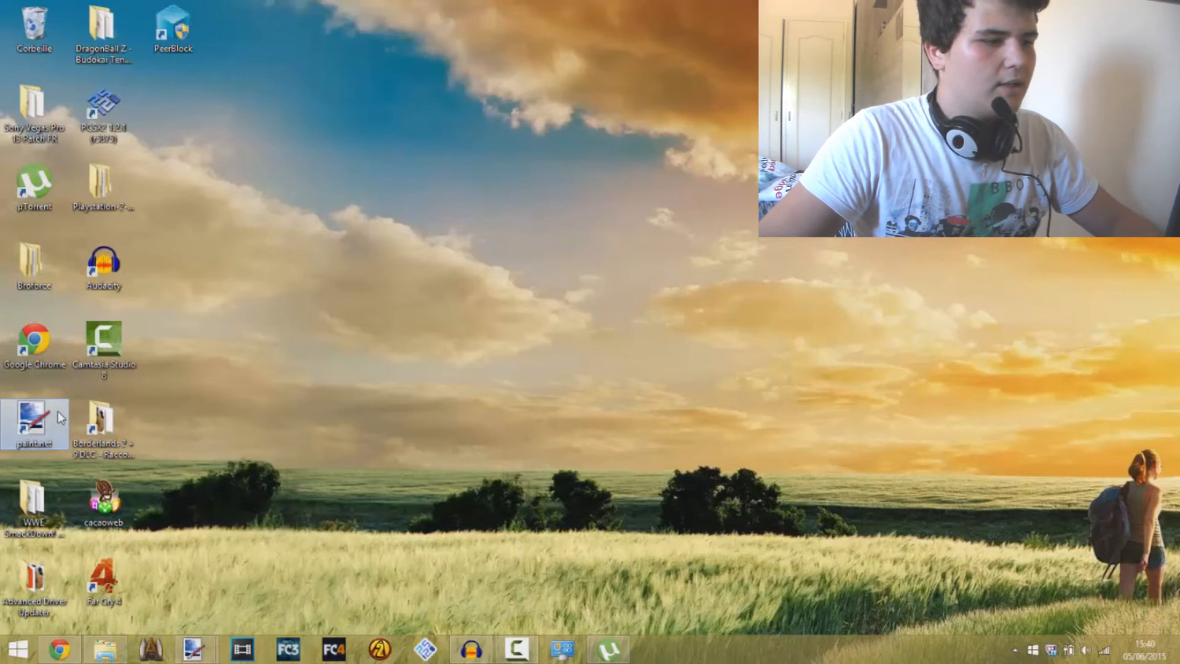
right_click(58, 411)
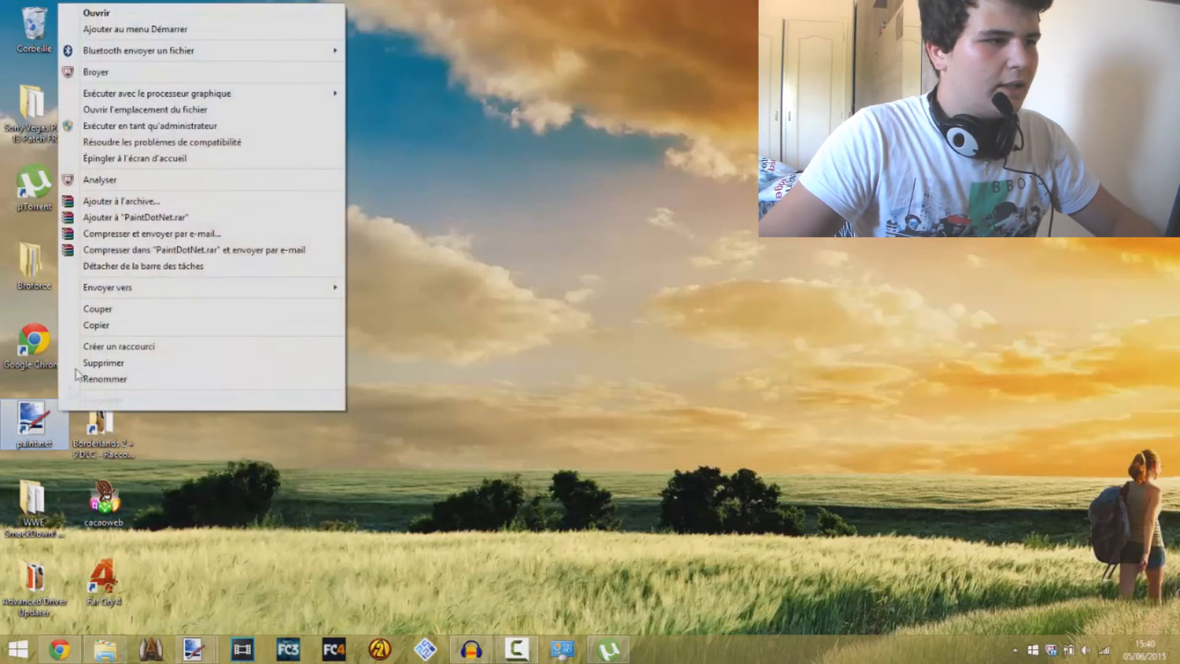
click(123, 110)
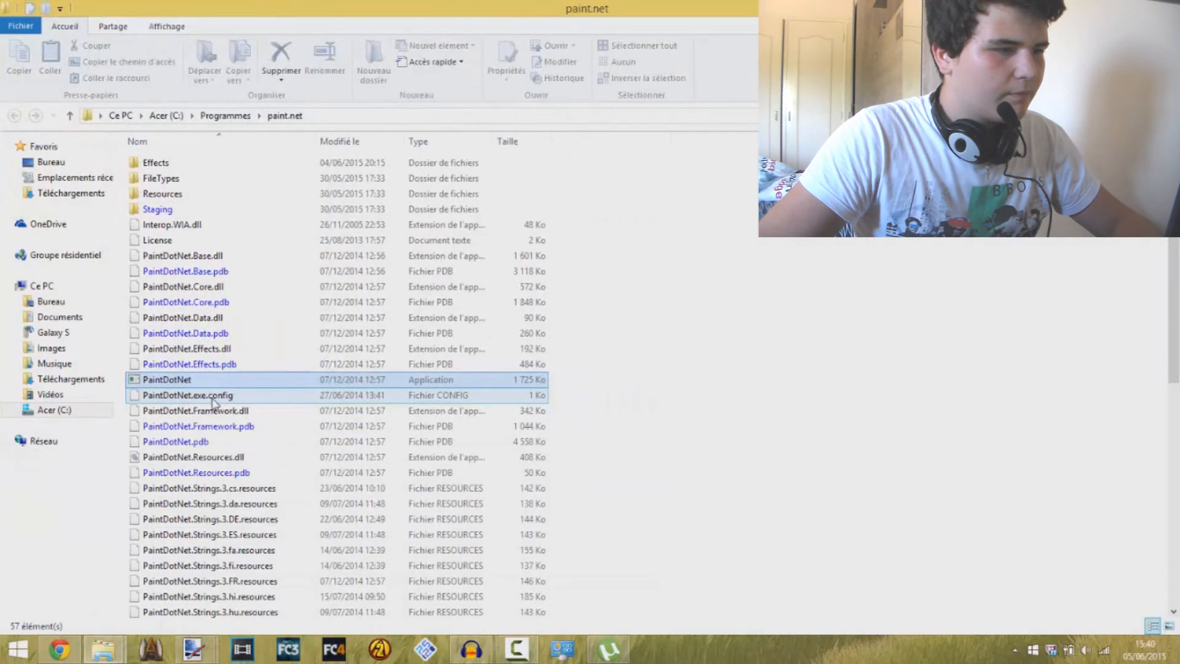
click(164, 165)
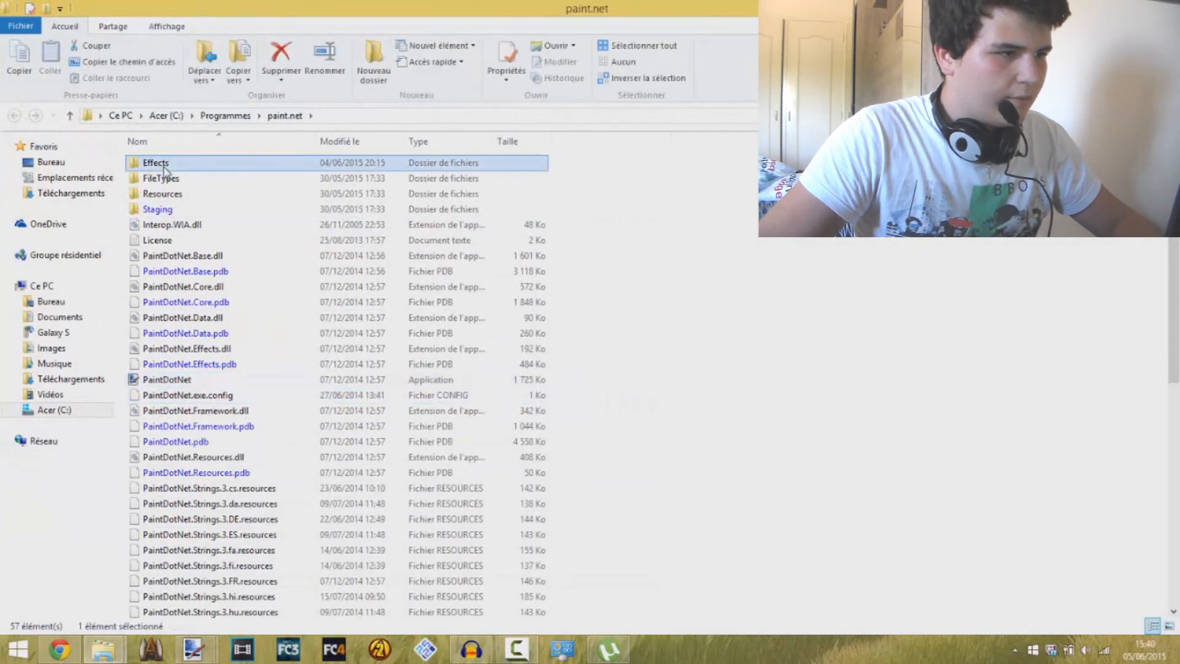
double_click(165, 165)
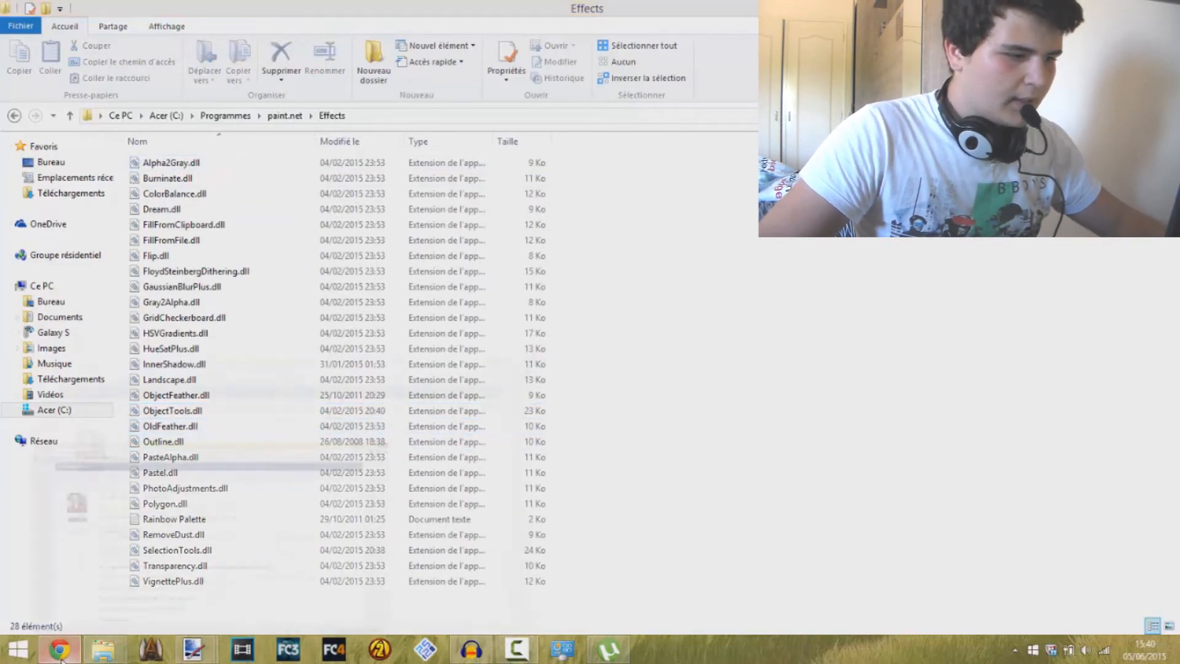
Open the downloaded BoltBaitPack35 archive in WinRAR and place its window beside the Effects folder.
click(73, 641)
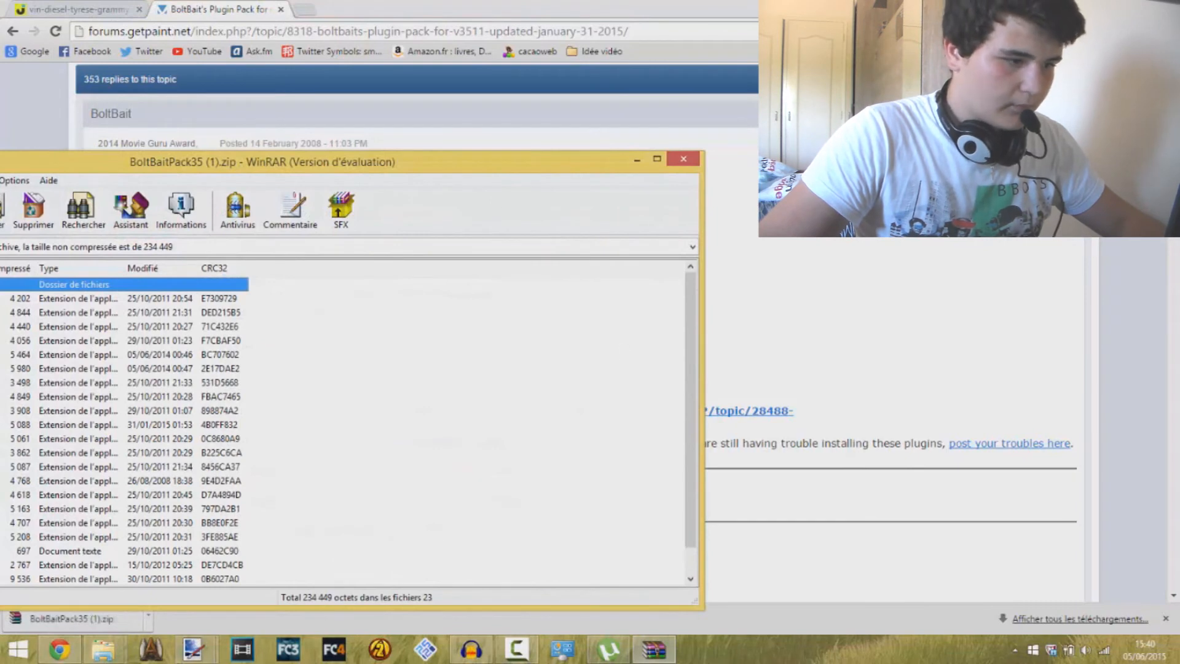
mouse_move(102, 652)
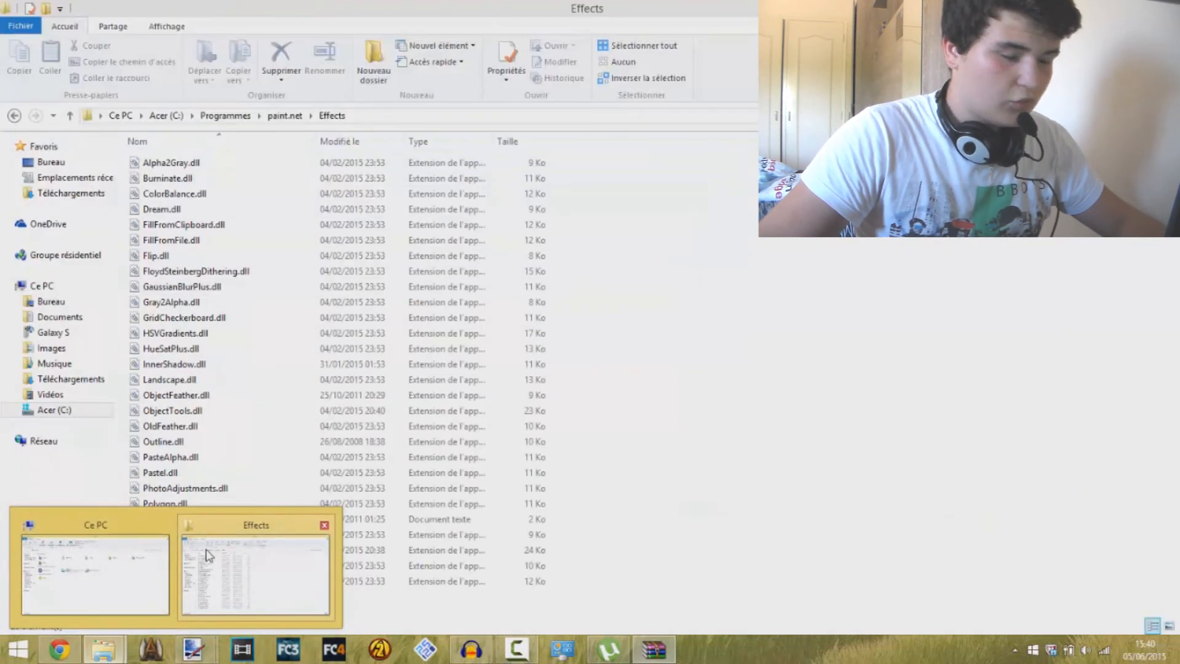
click(208, 555)
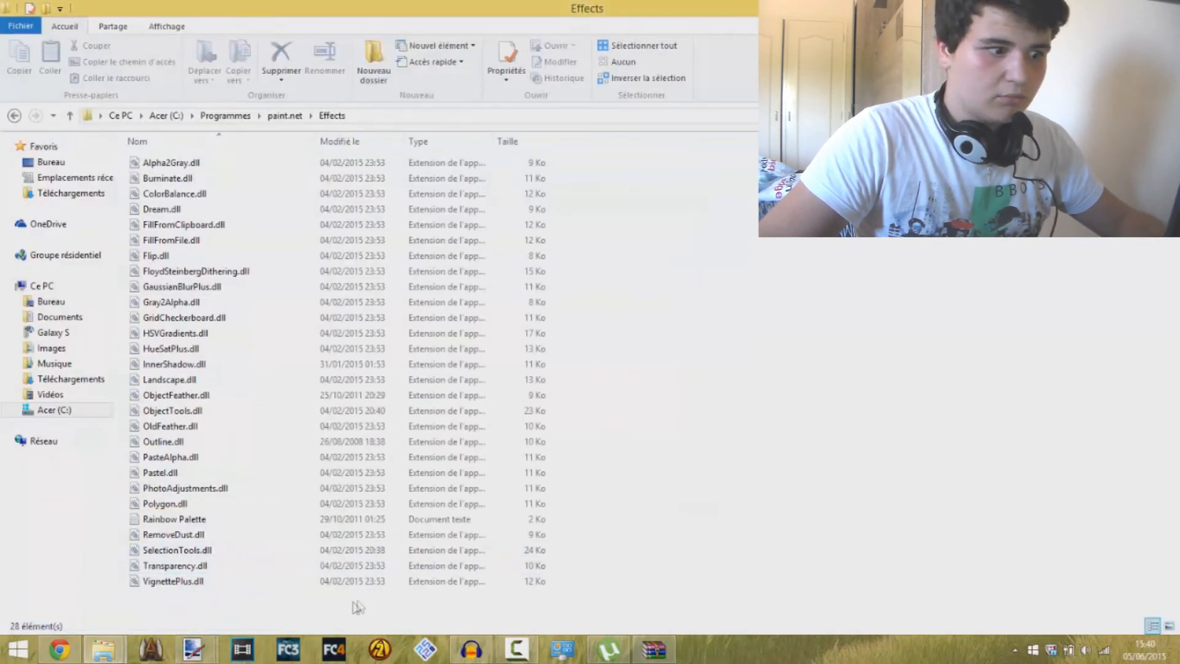
click(655, 651)
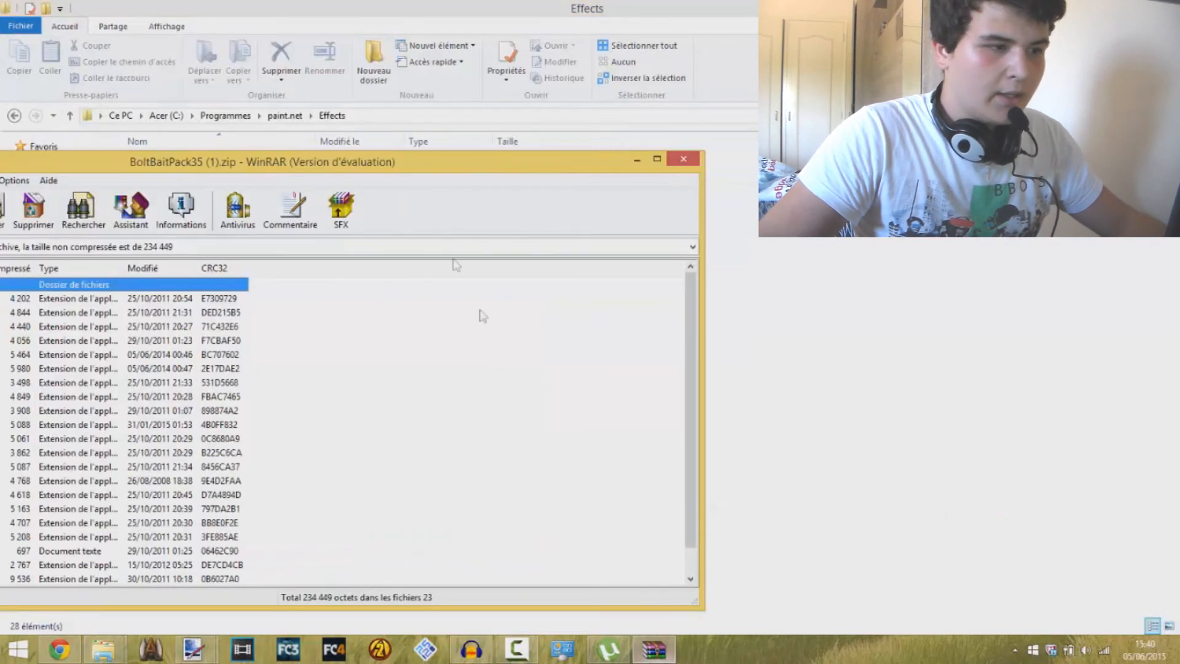
drag(439, 169, 1156, 137)
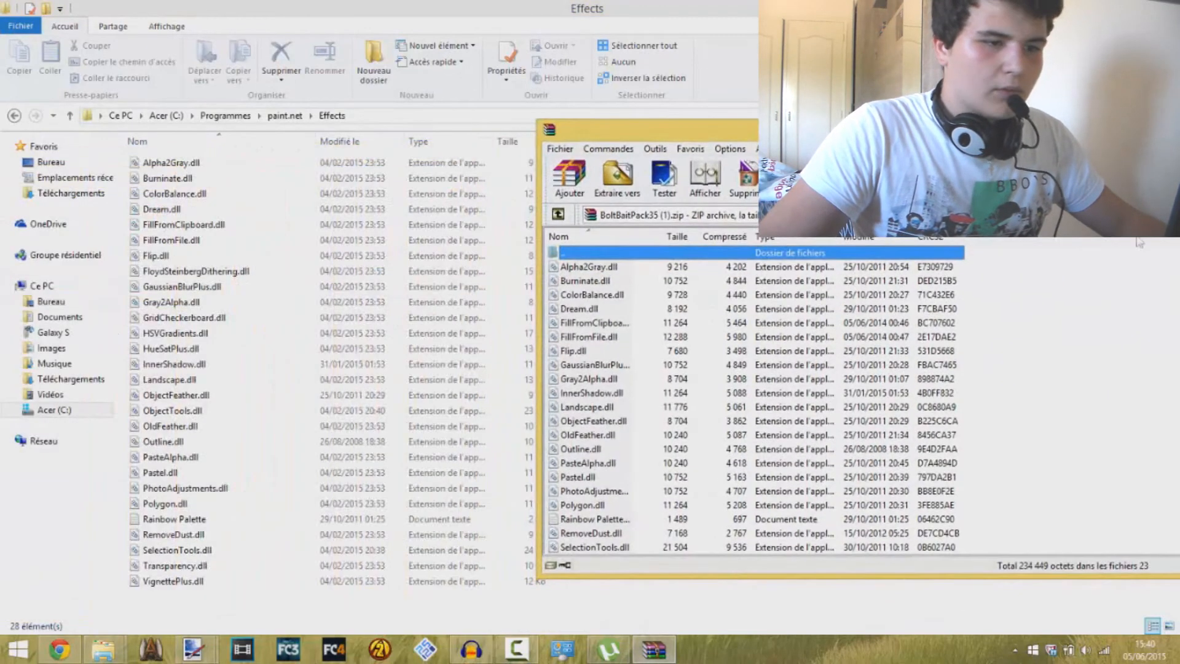
Extract all the plugin files from the archive into the Effects folder, skipping files with identical names, and clear the file selection.
click(1089, 306)
drag(982, 272, 787, 614)
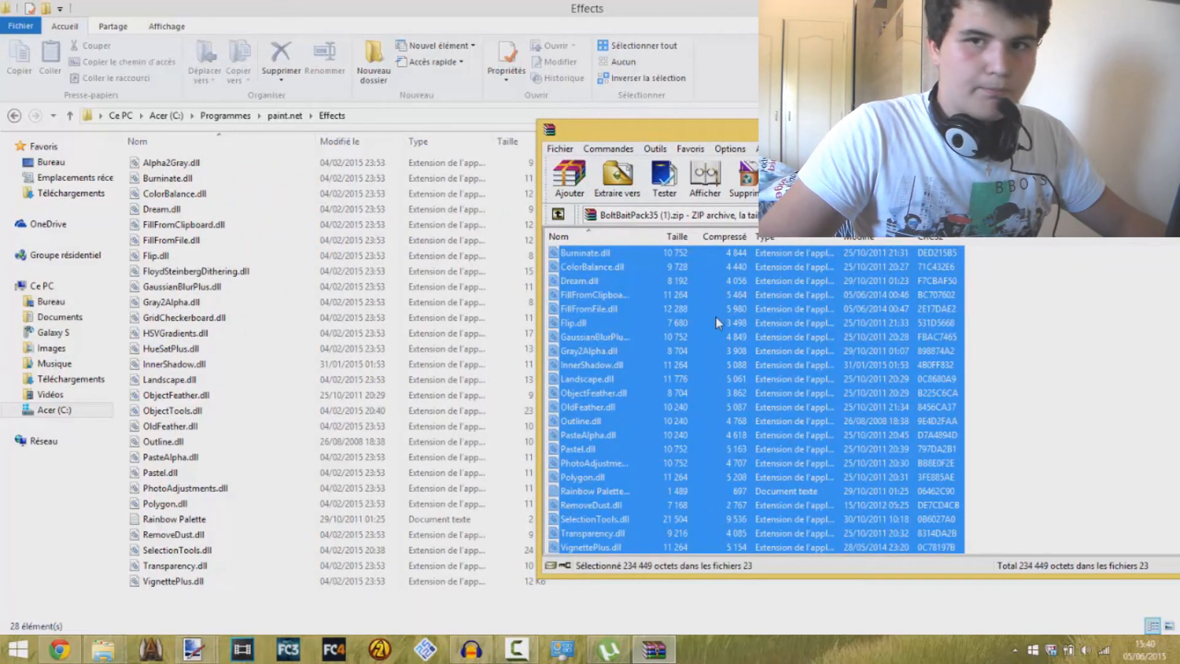
drag(715, 319, 715, 490)
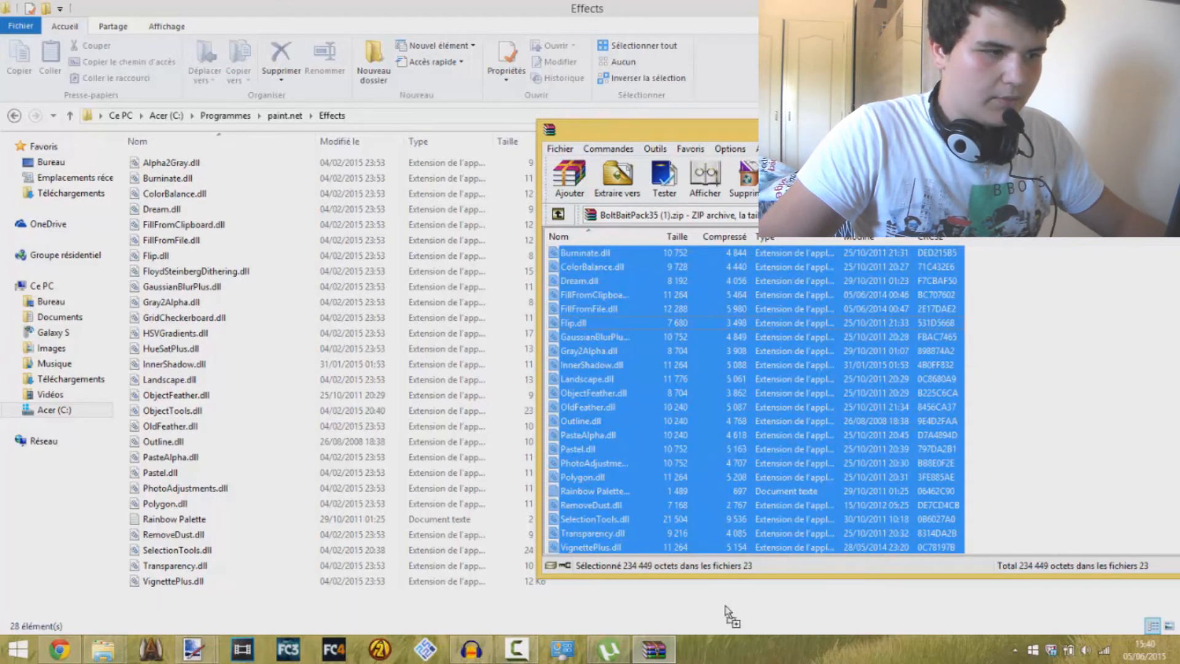
drag(727, 612, 727, 611)
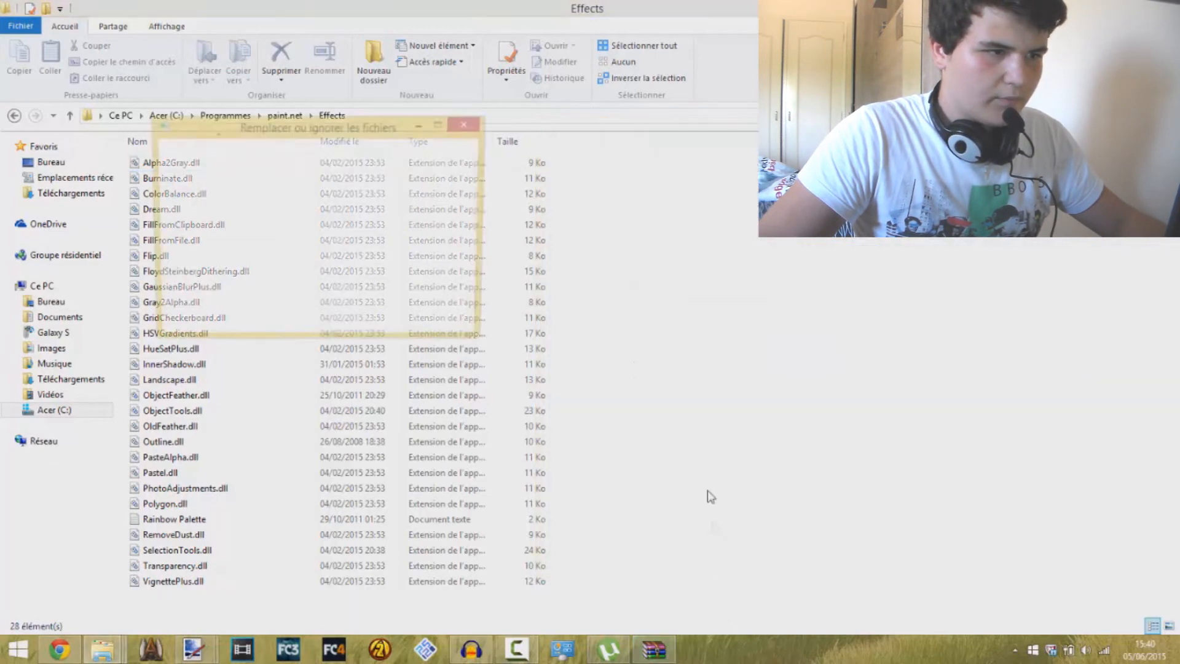
mouse_move(102, 649)
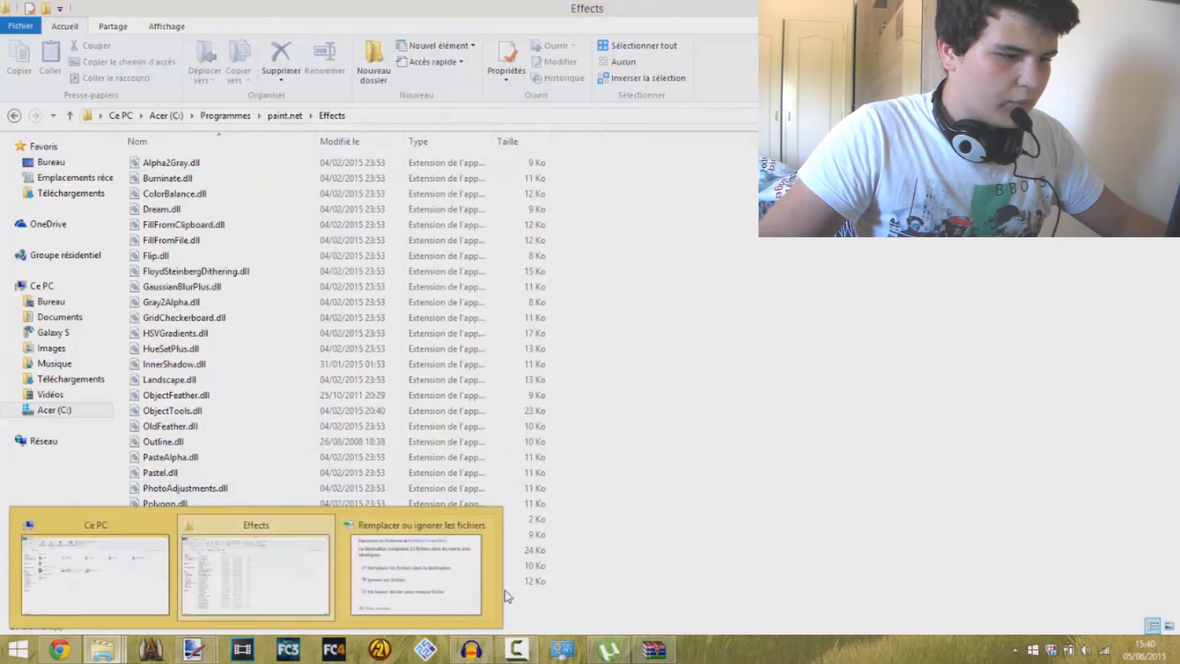
click(492, 592)
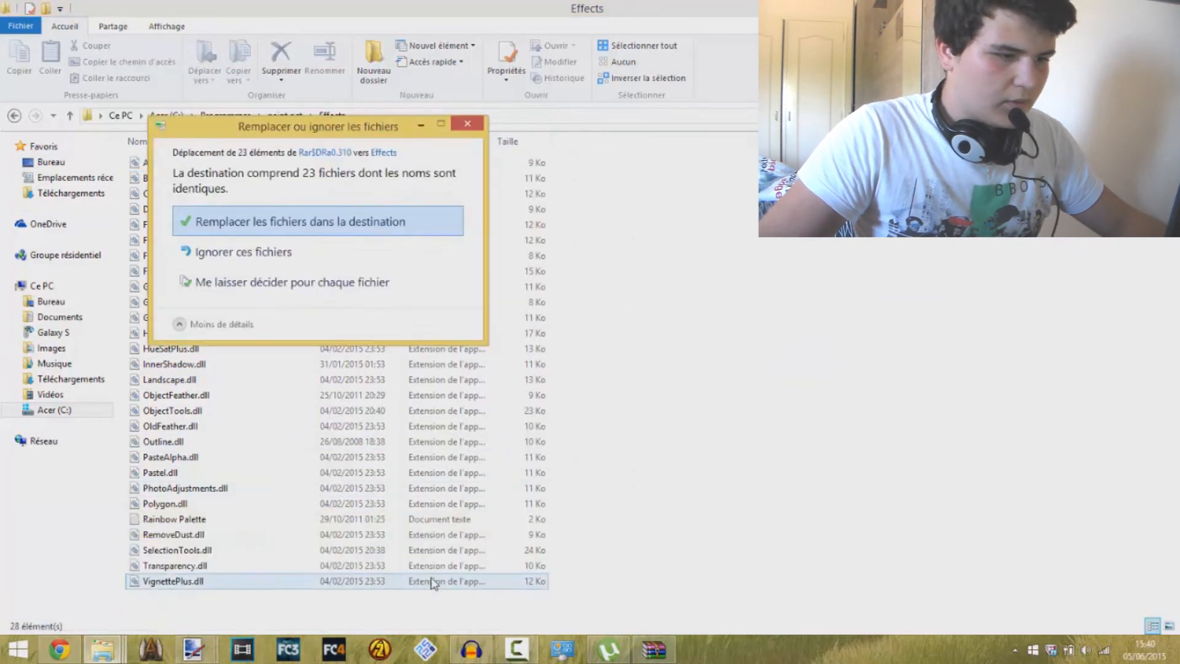
click(317, 250)
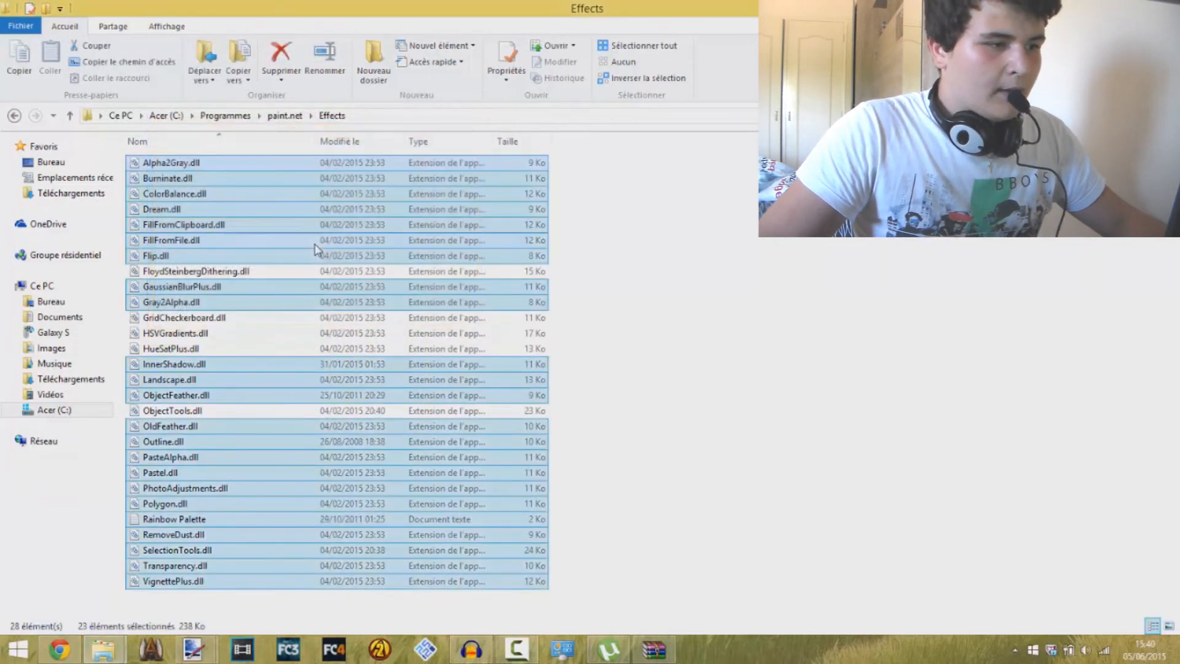
click(751, 364)
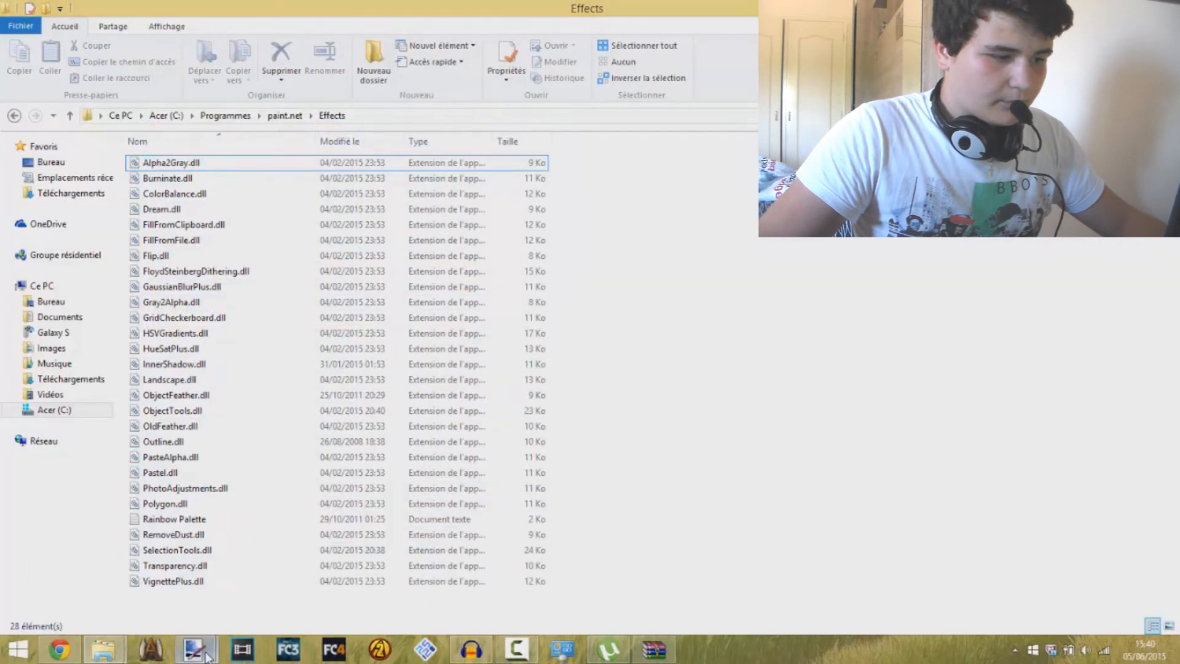
Switch to paint.net and apply BoltBait's Feather Object effect to Calque 2 with a feather radius of 10.
mouse_move(206, 656)
click(246, 584)
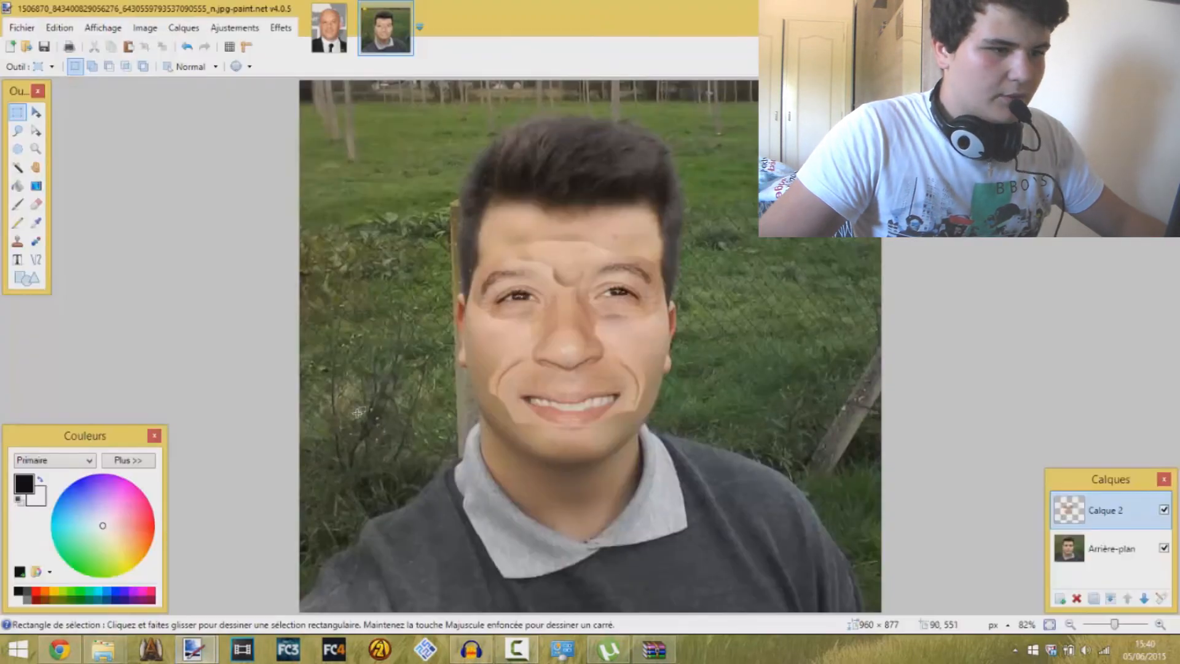
click(281, 28)
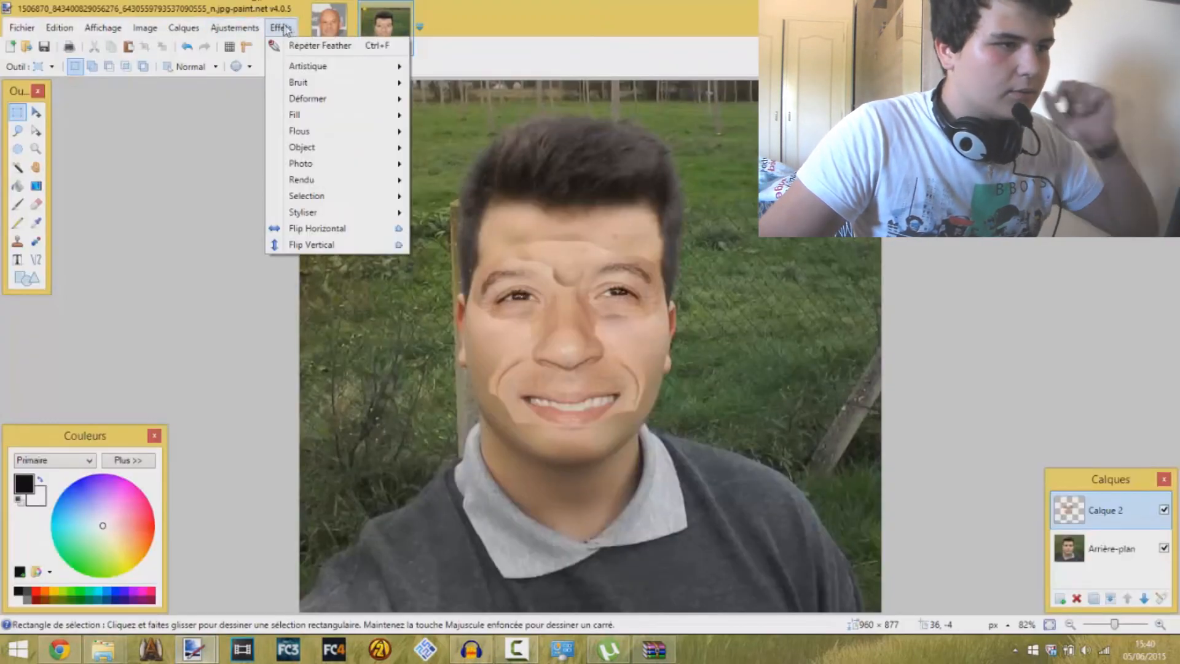
mouse_move(326, 147)
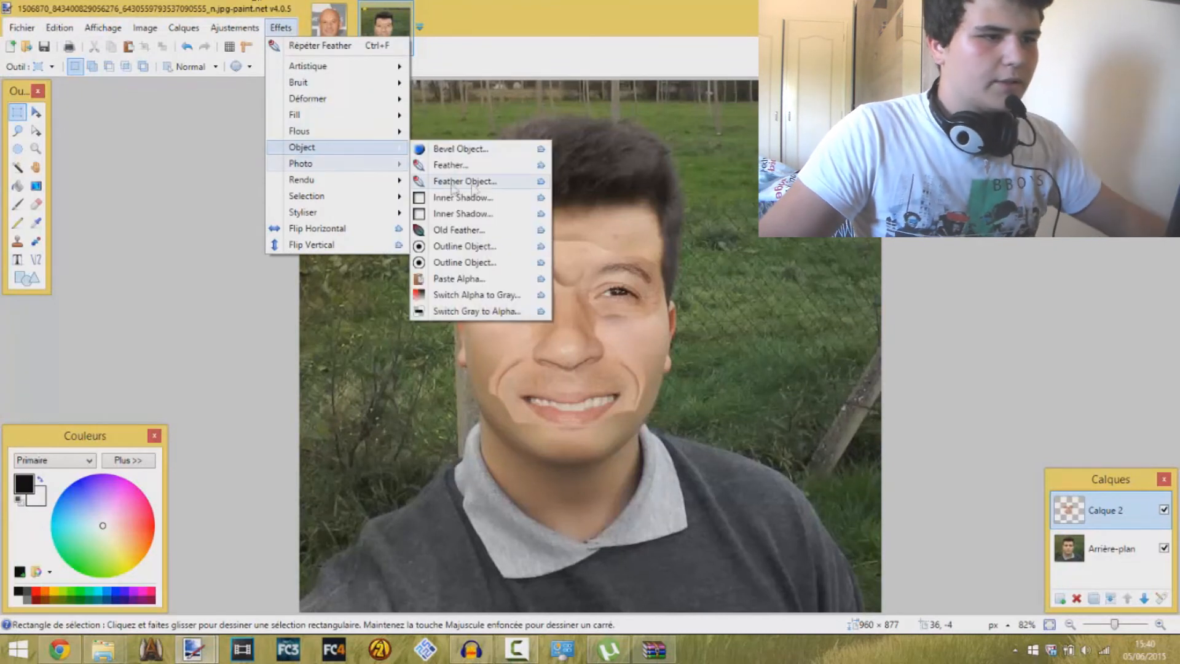
click(481, 176)
drag(676, 275, 985, 224)
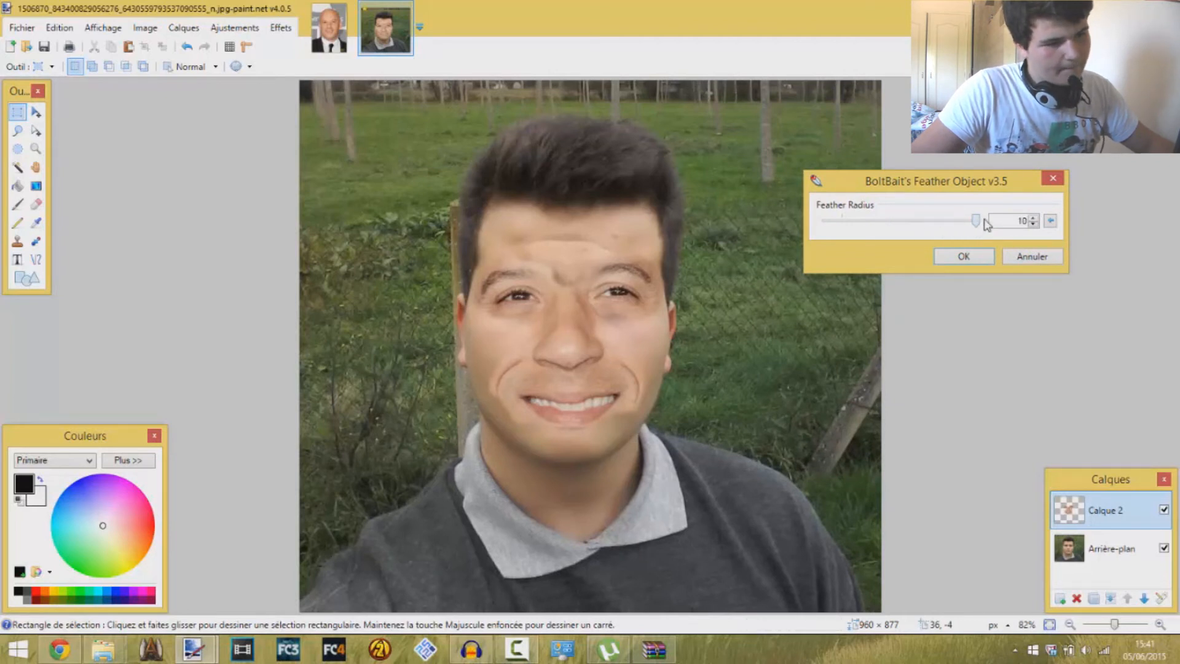
click(974, 259)
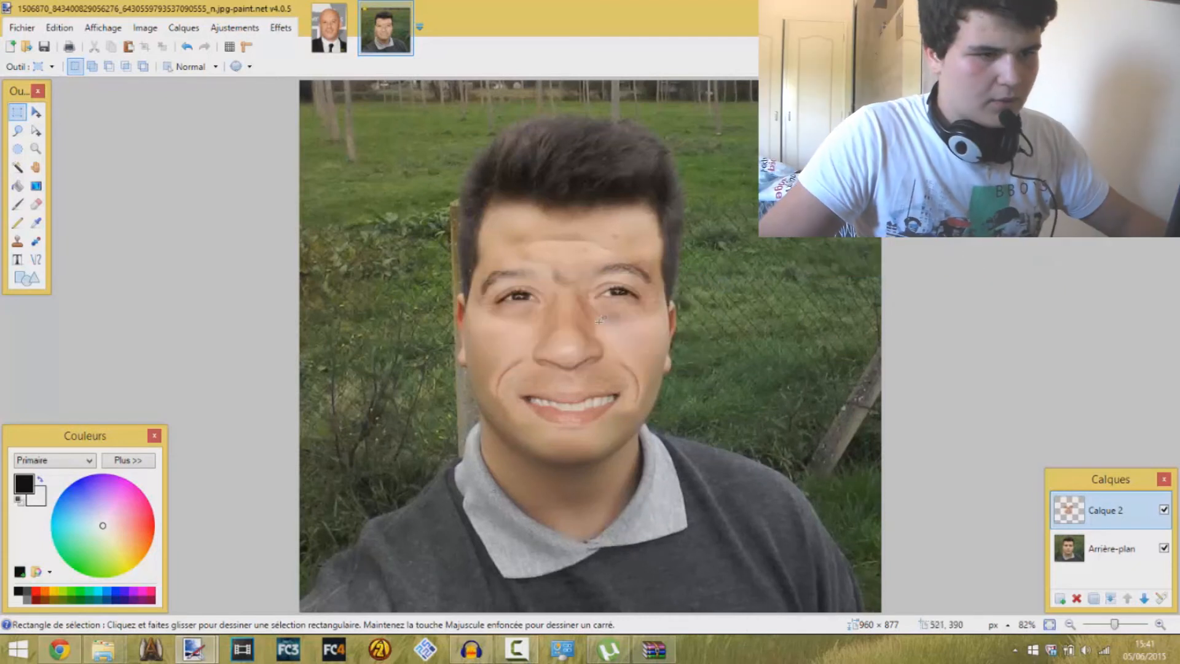
Nudge the pasted facial features on Calque 2 slightly down and to the right.
key(m)
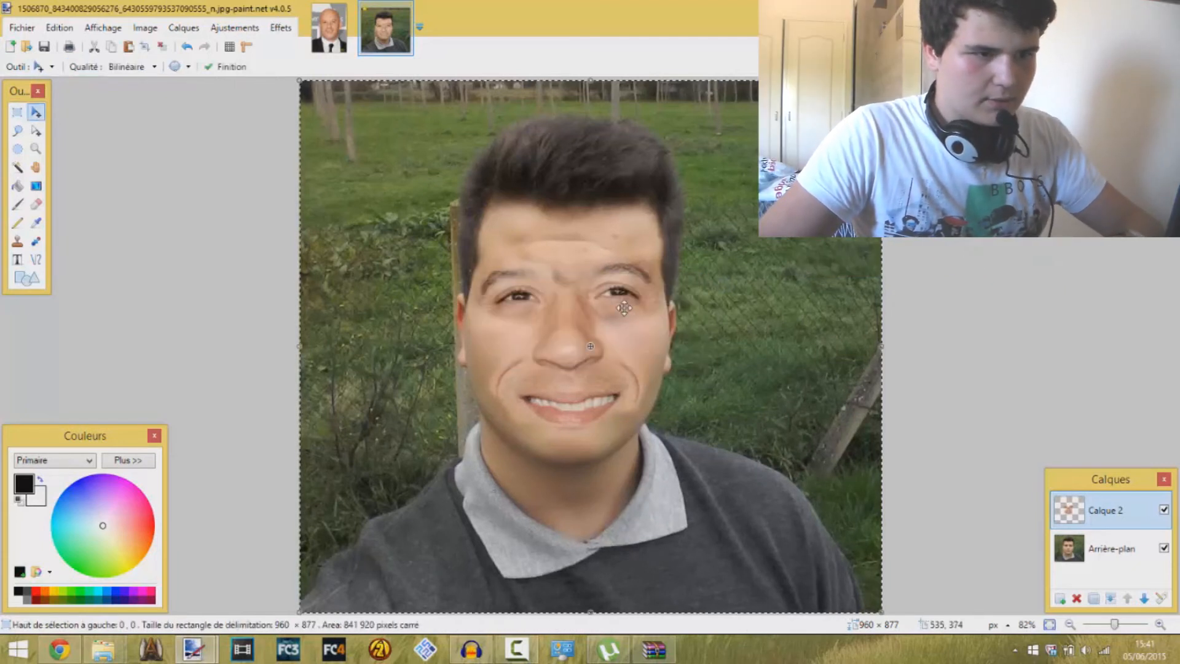
key(Down)
key(Right)
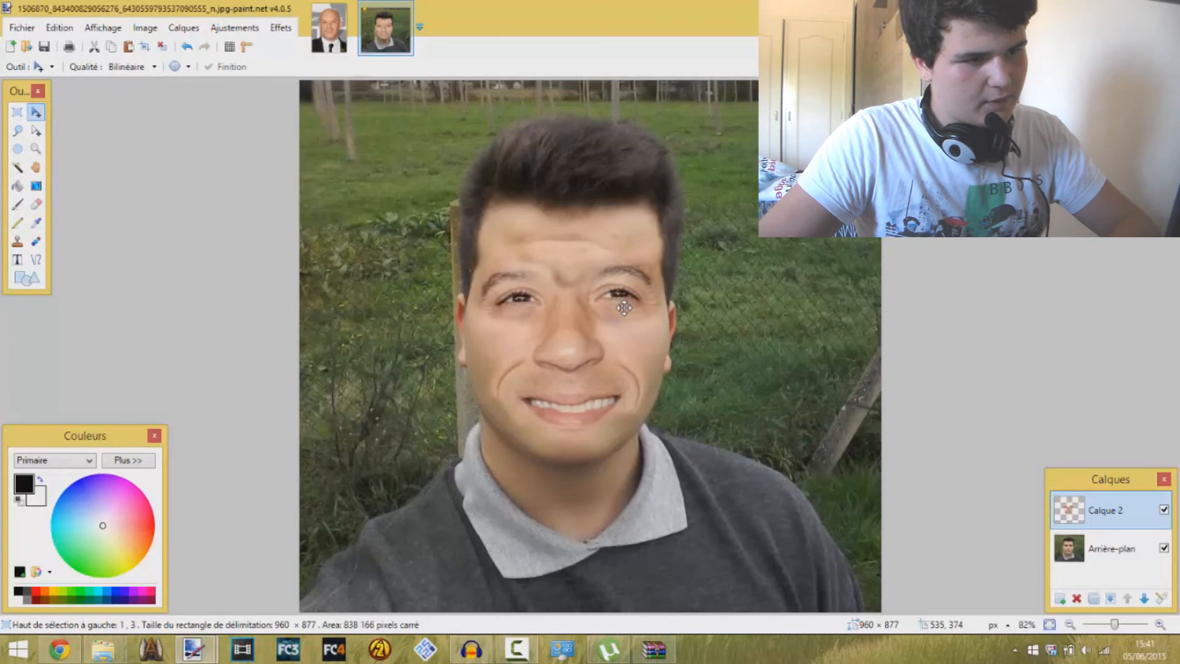
Select a rectangle around the face on Calque 2, then resize and shift the facial features to about 550 × 515 px.
key(s)
drag(406, 181, 754, 491)
key(m)
mouse_move(578, 180)
mouse_down()
mouse_move(583, 162)
mouse_move(577, 199)
mouse_up()
drag(753, 338, 738, 339)
drag(637, 347, 643, 347)
drag(575, 504, 575, 487)
drag(611, 387, 611, 395)
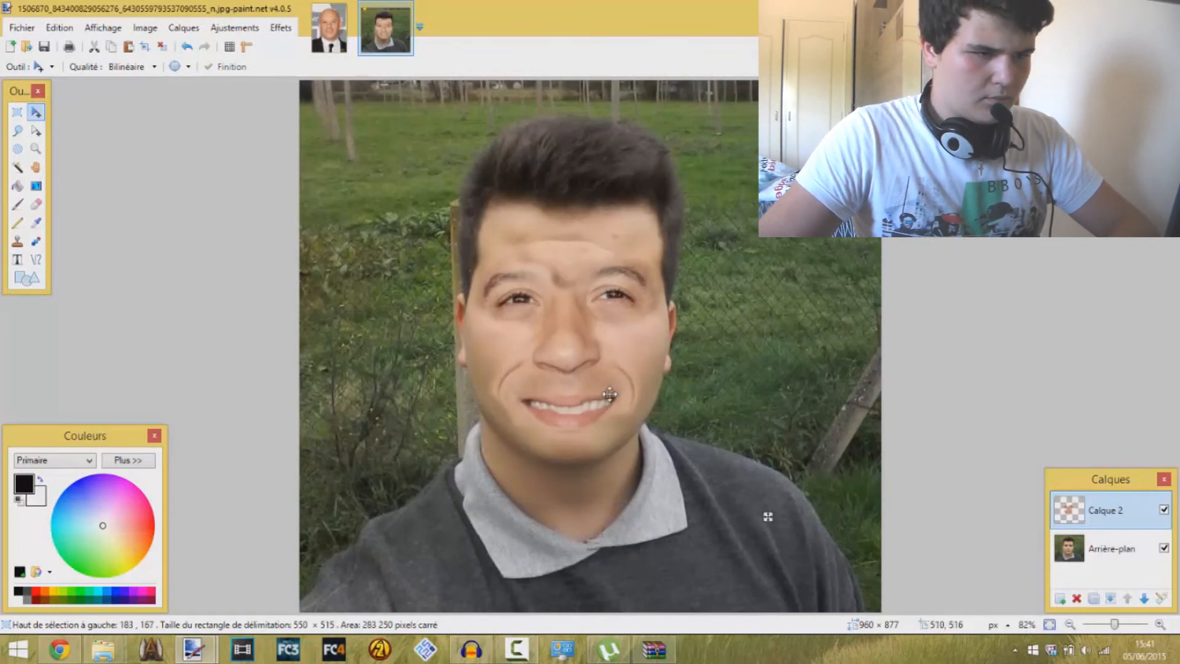
Enlarge the selected facial features to about 564 × 527 px, fine-tune their position and clear the selection.
drag(747, 179, 755, 172)
drag(672, 300, 669, 303)
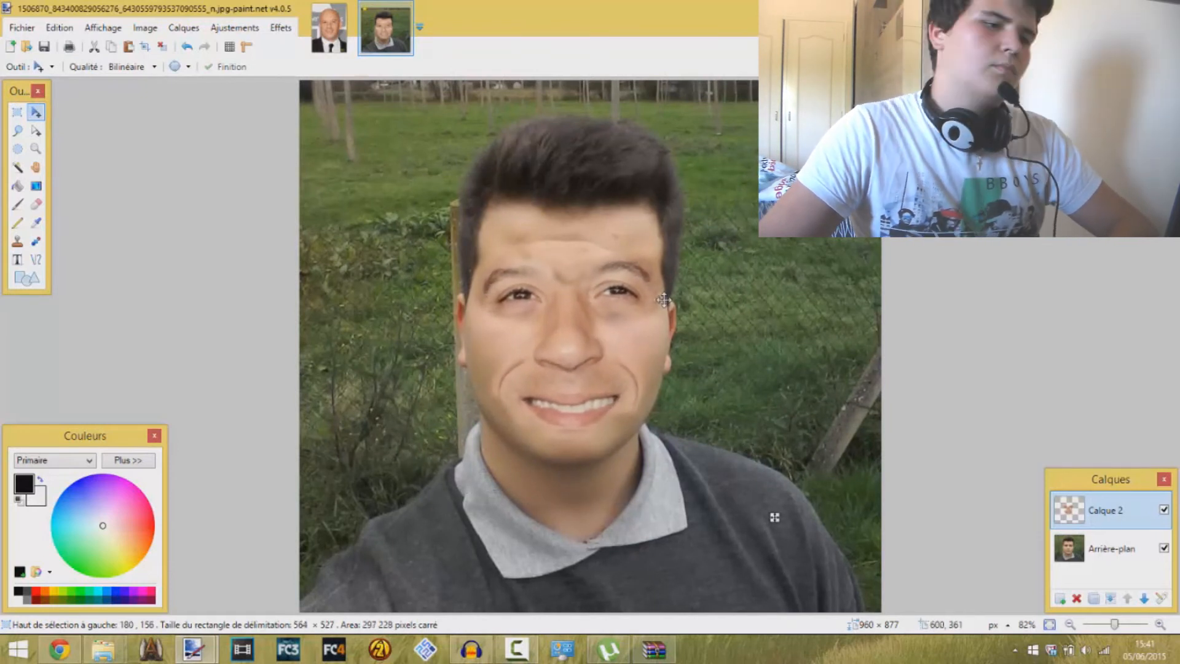
drag(722, 500, 722, 499)
click(329, 28)
click(397, 34)
key(Escape)
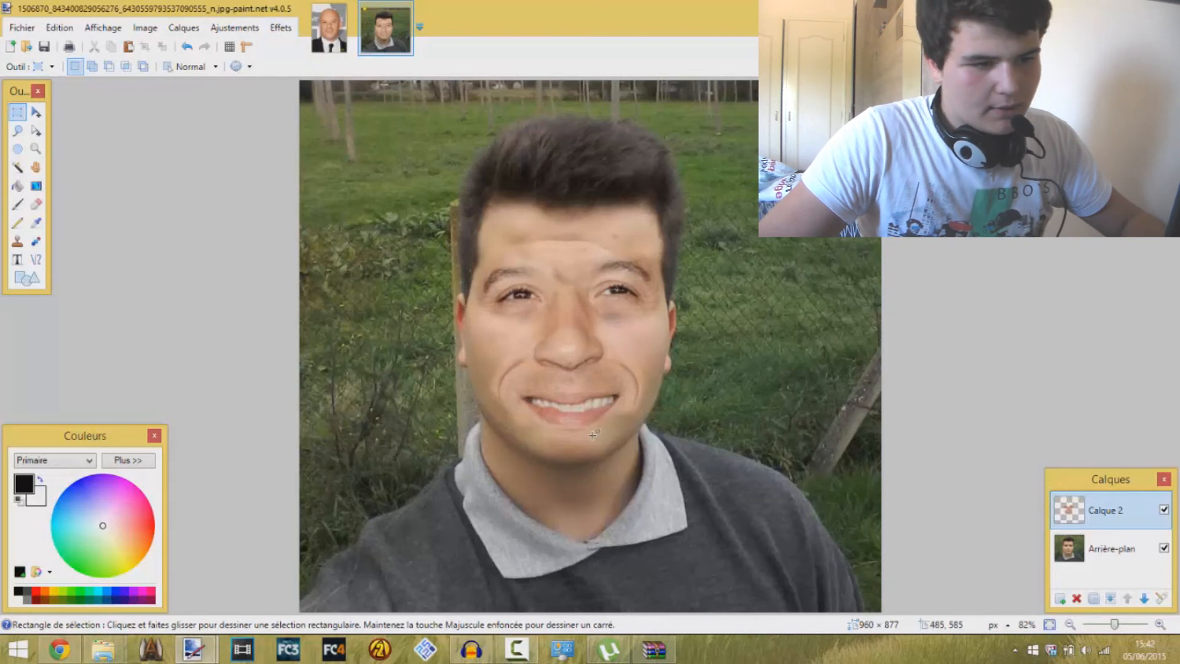
Repeat the Feather effect three times on Calque 2 to soften the edges of the pasted features.
click(281, 28)
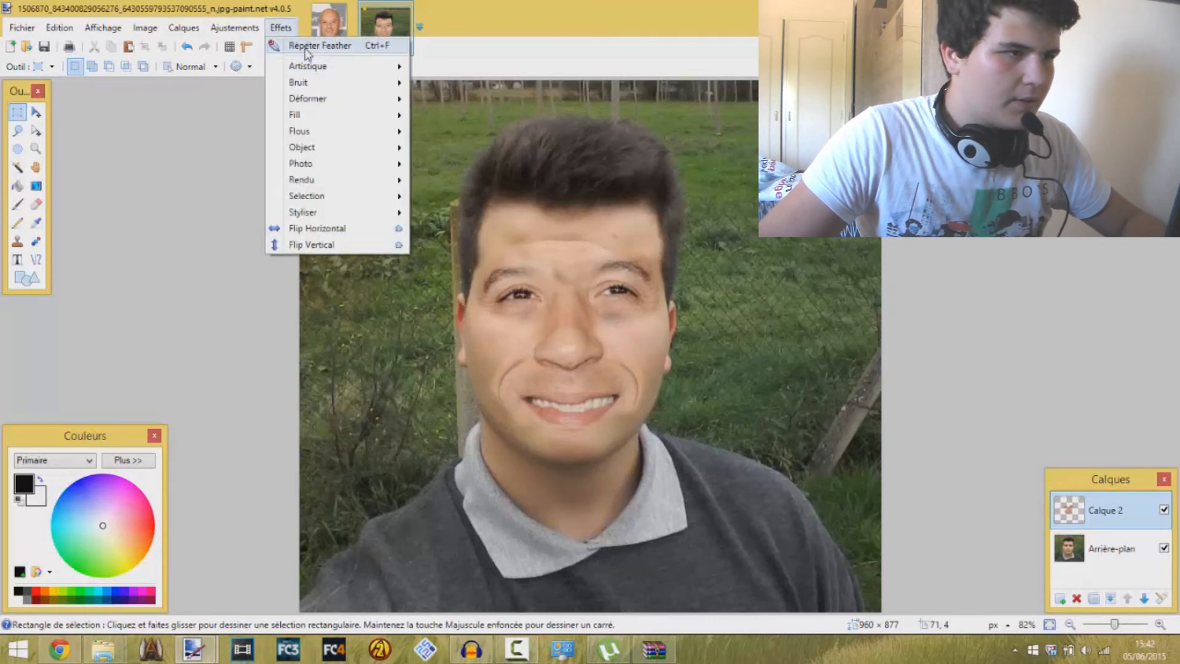
click(311, 45)
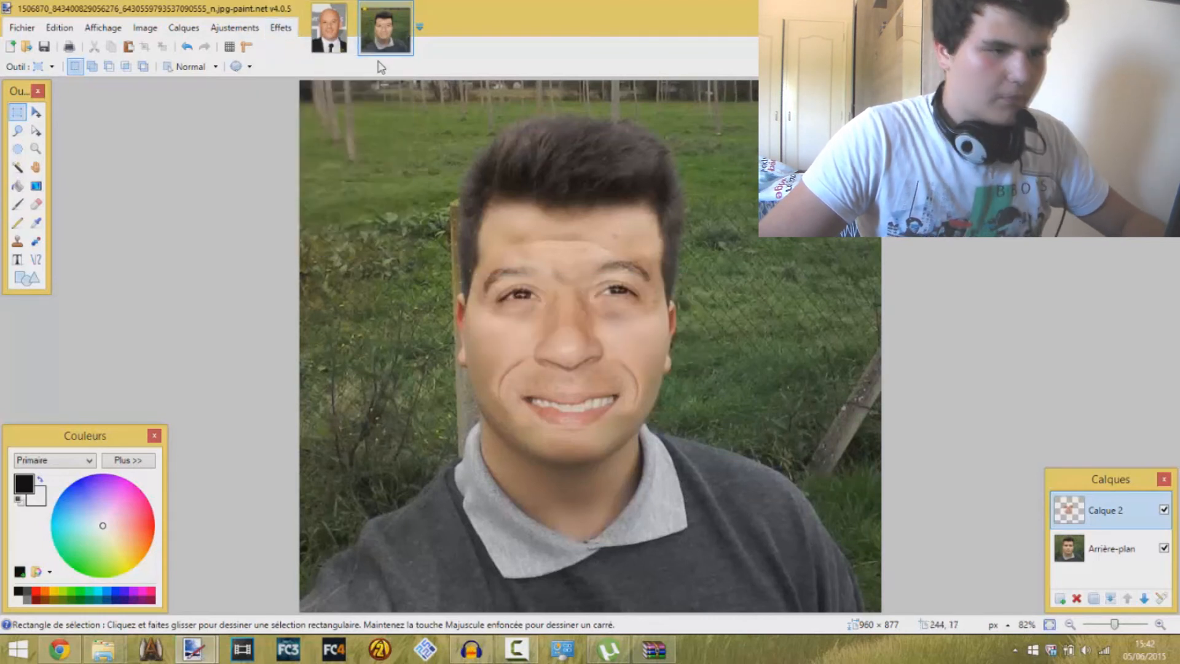
click(278, 28)
click(296, 45)
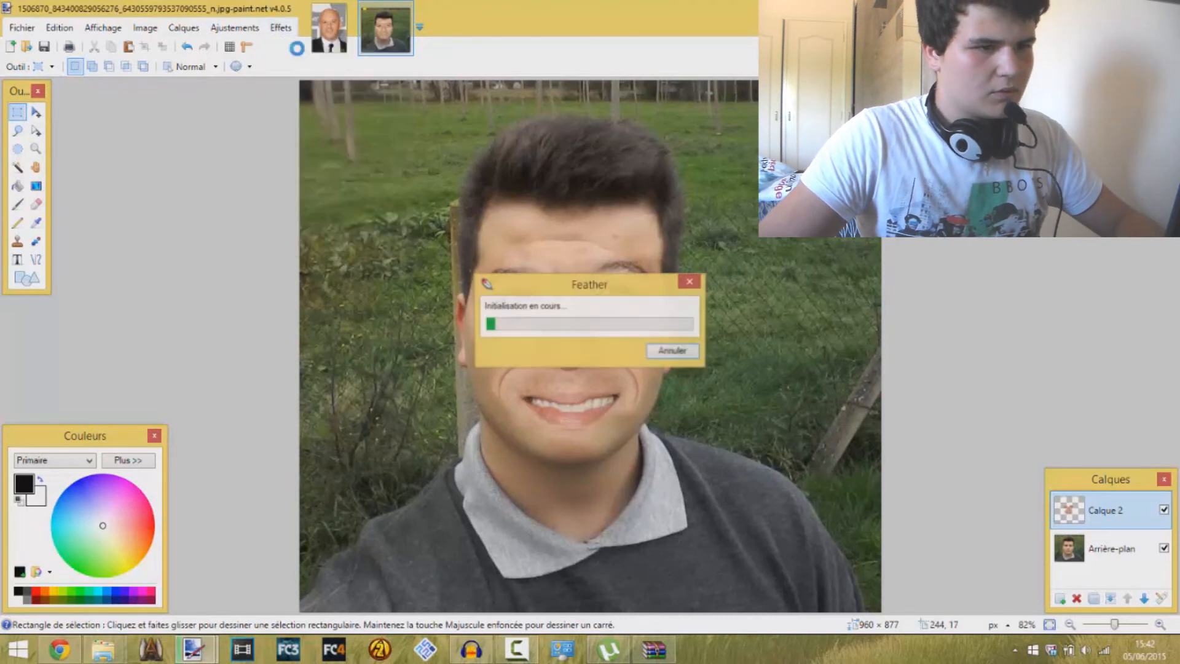
click(281, 28)
click(298, 44)
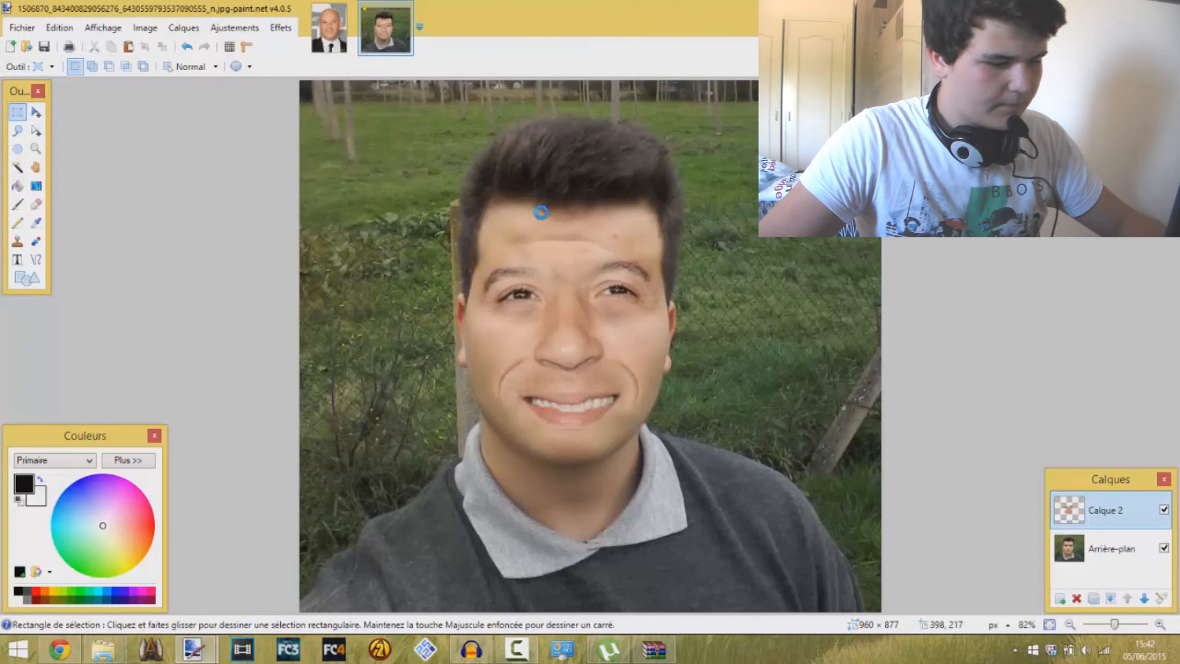
scroll(544, 209, down, 2)
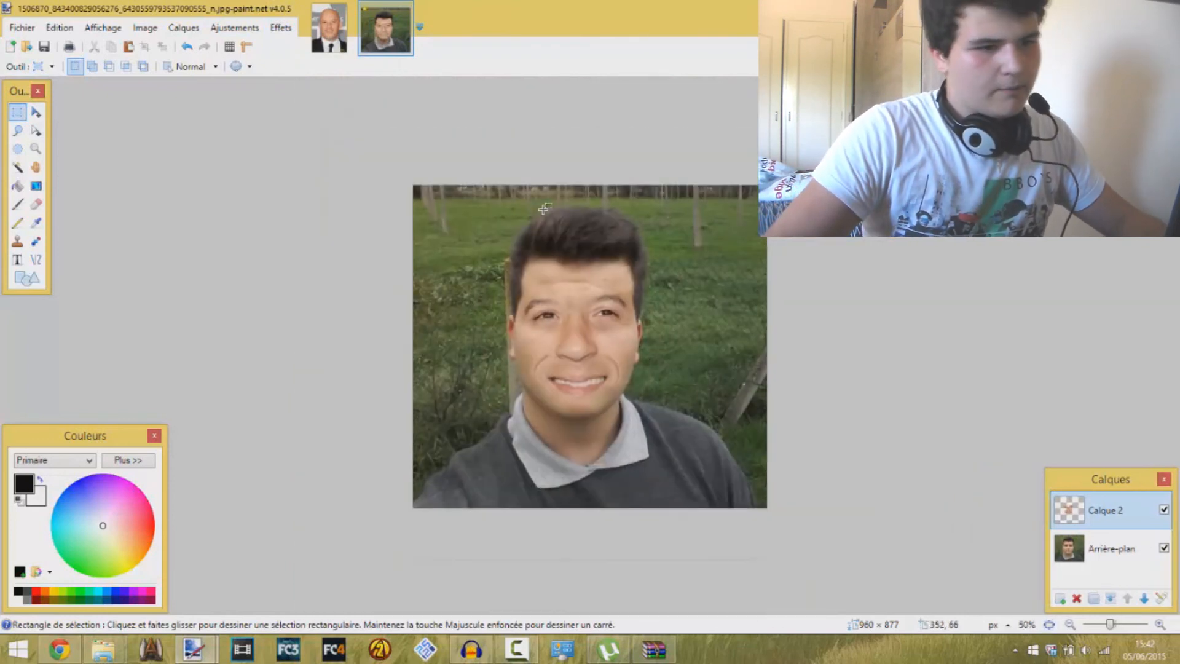
Select the face area on Calque 2, rotate the features to an angle of about -3.37°, nudge them down and deselect.
scroll(543, 209, up, 2)
drag(387, 160, 762, 527)
key(m)
drag(655, 287, 653, 289)
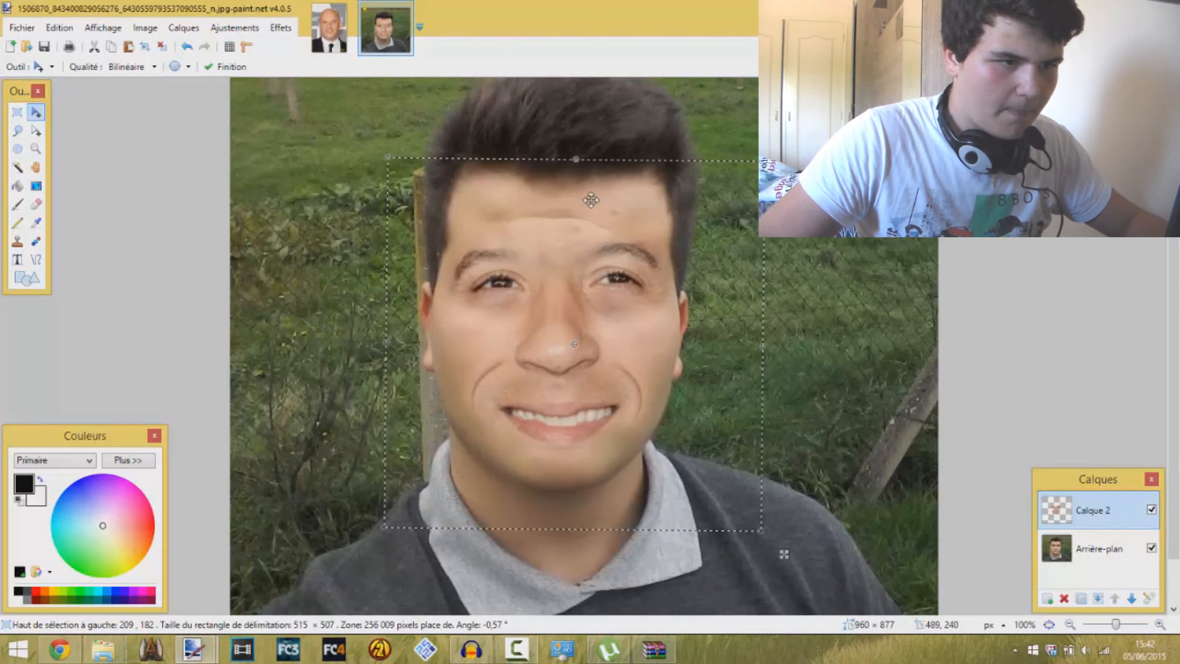
drag(632, 247, 665, 249)
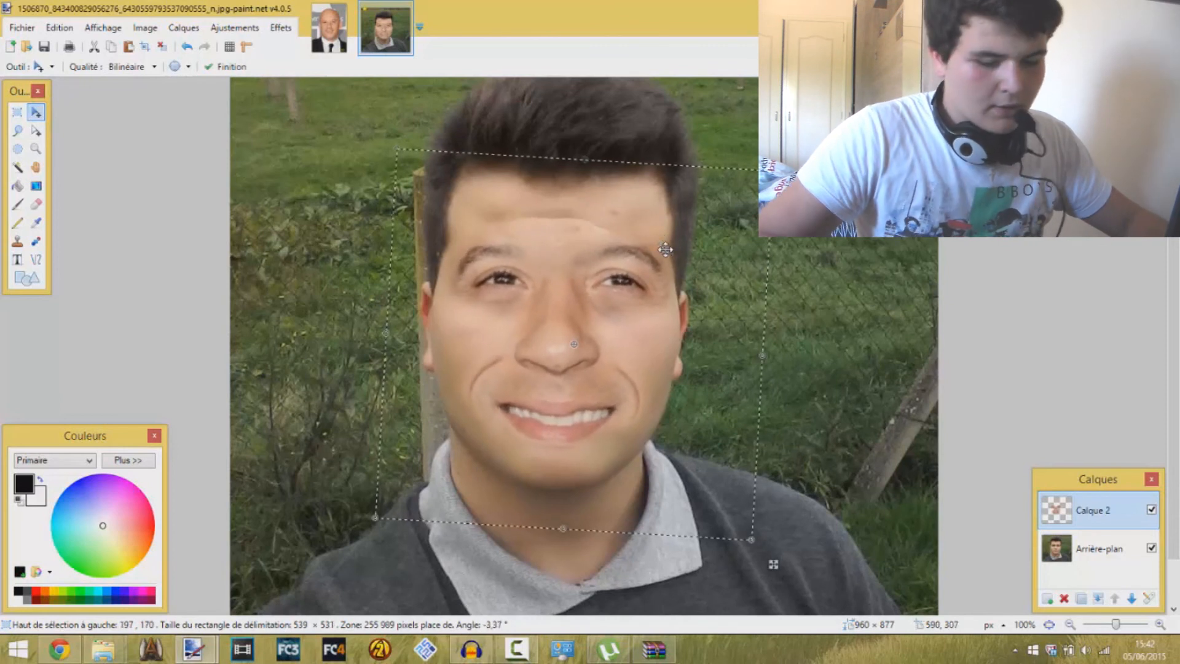
key(Down)
key(Down)
key(s)
key(ctrl+d)
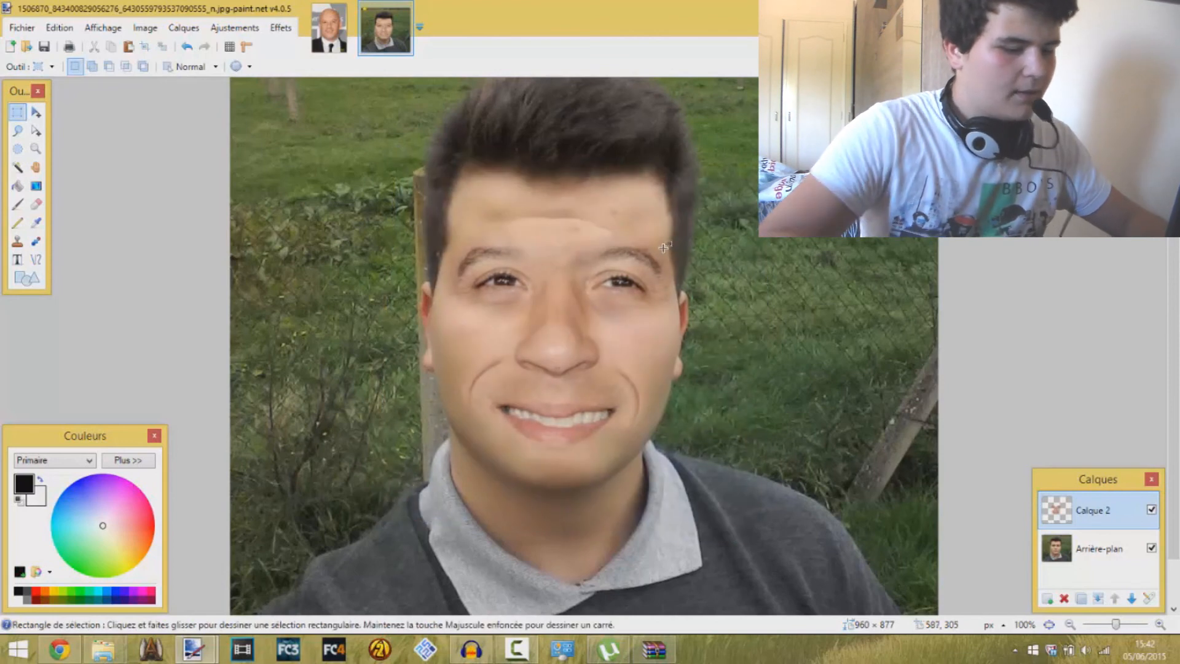
Repeat the Feather effect once more on Calque 2 and inspect the blended face at different sizes.
key(ctrl+f)
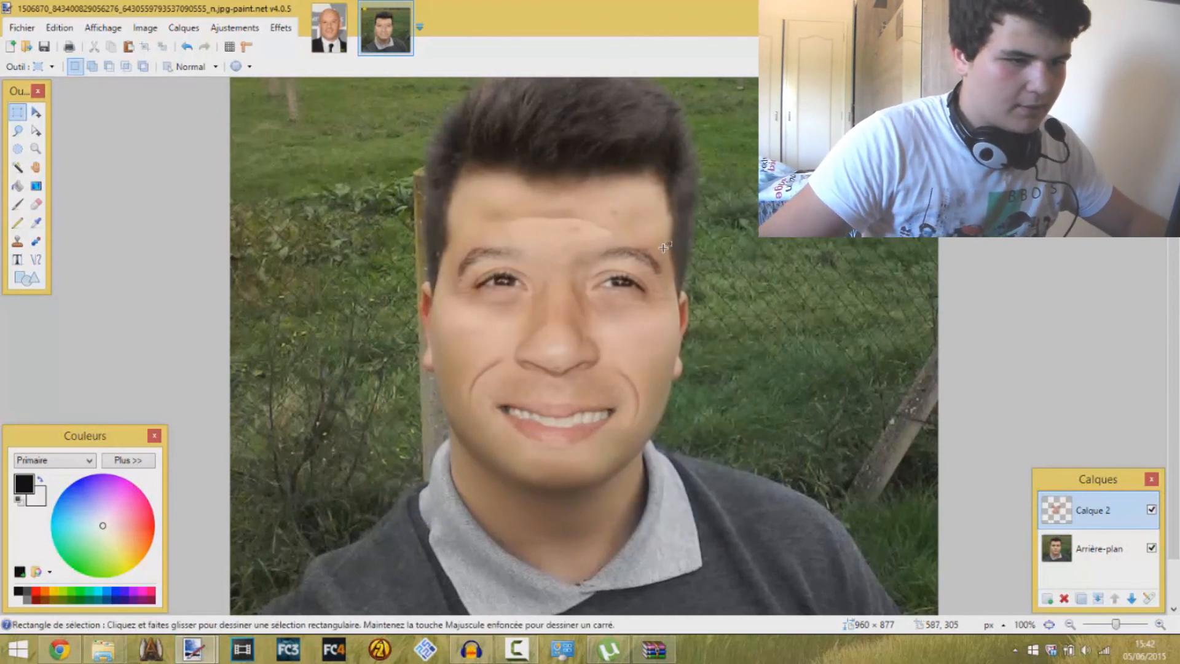
scroll(663, 248, down, 2)
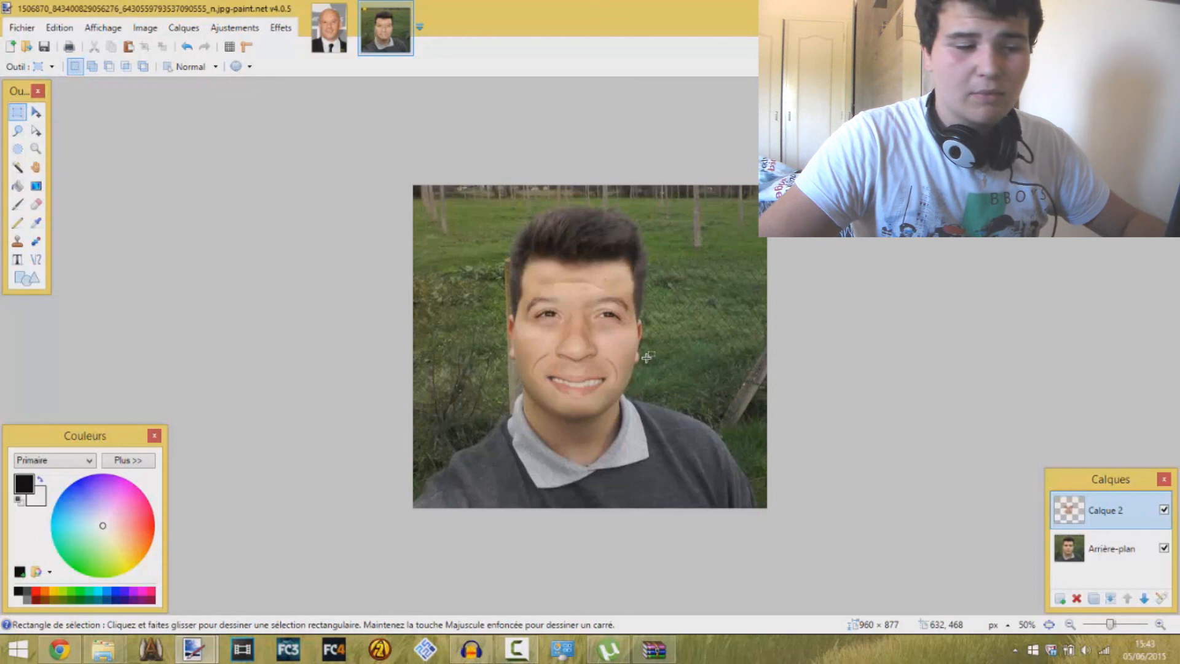
scroll(646, 357, up, 2)
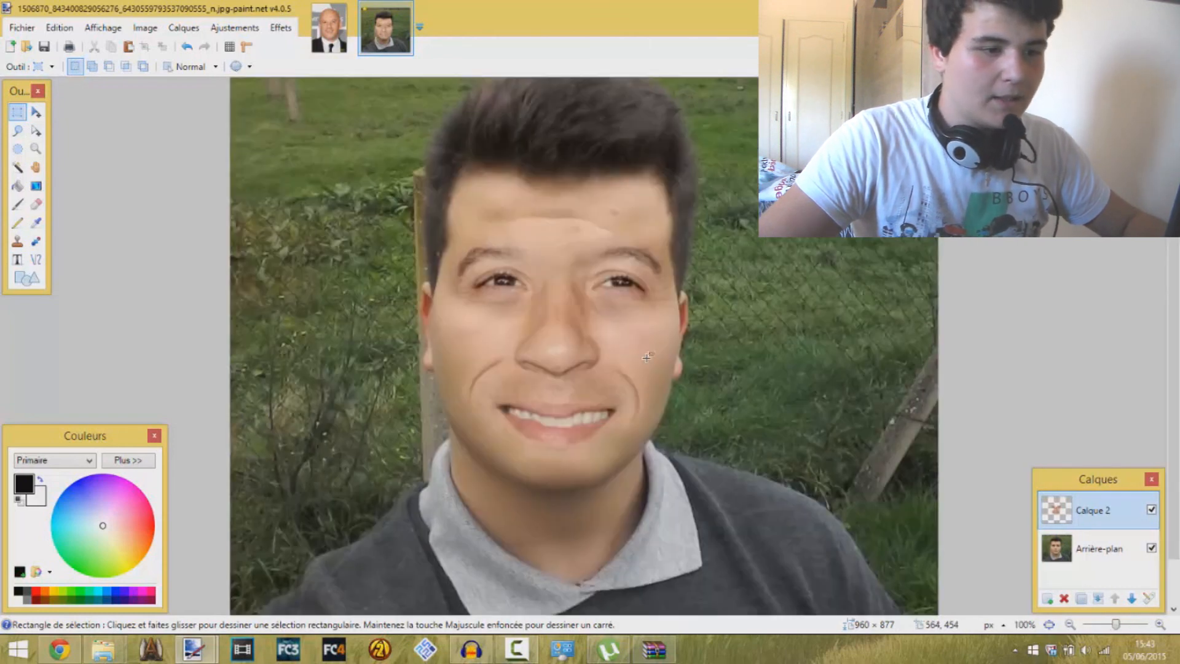
scroll(646, 357, down, 1)
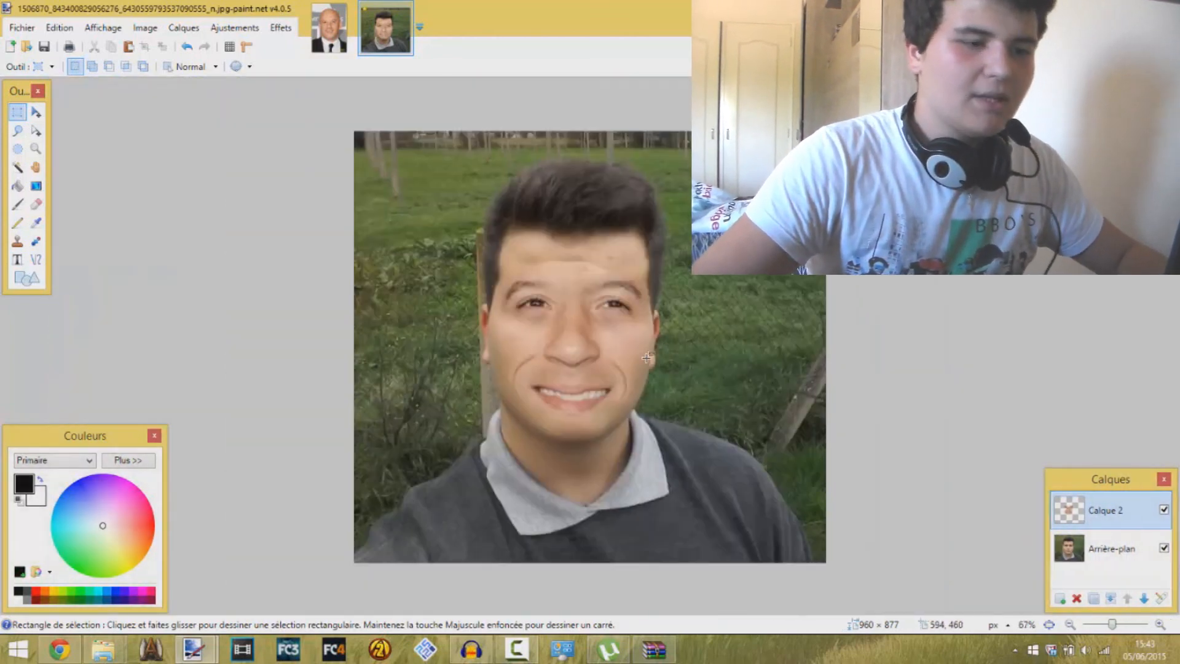